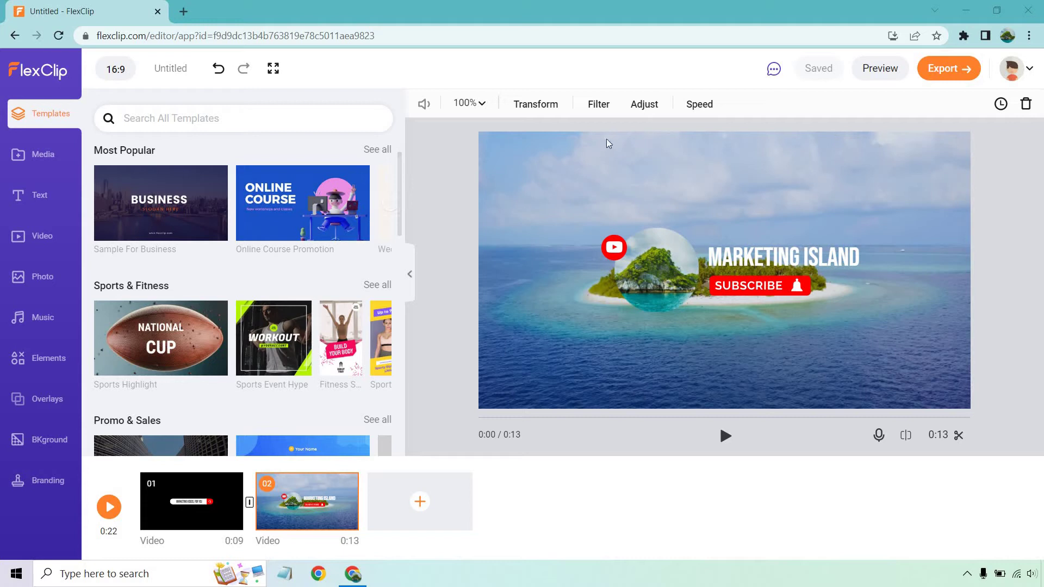
# Show all Most Popular templates and scroll down through the full grid.
pyautogui.moveTo(306, 185)
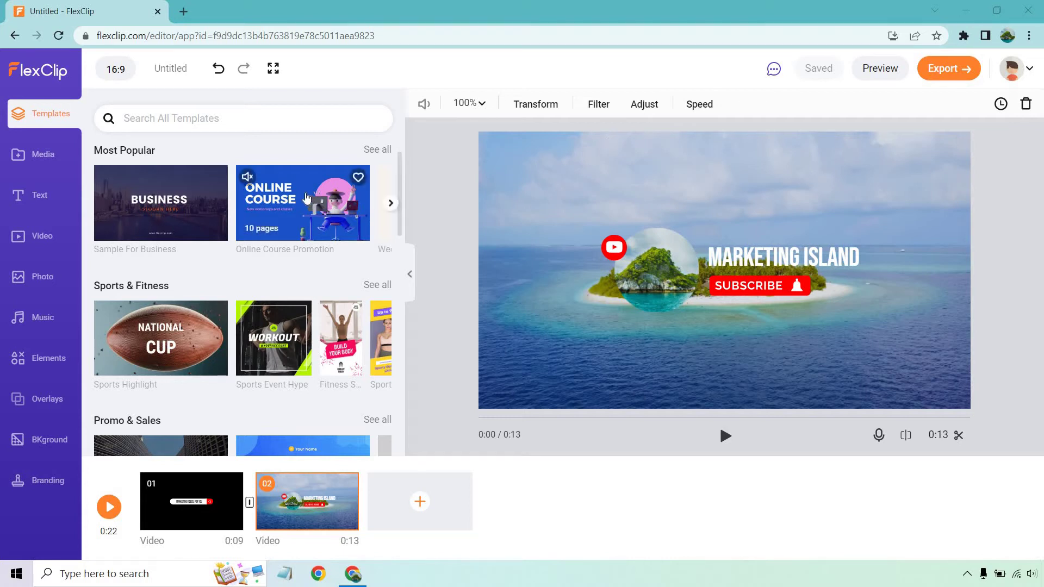
pyautogui.click(368, 150)
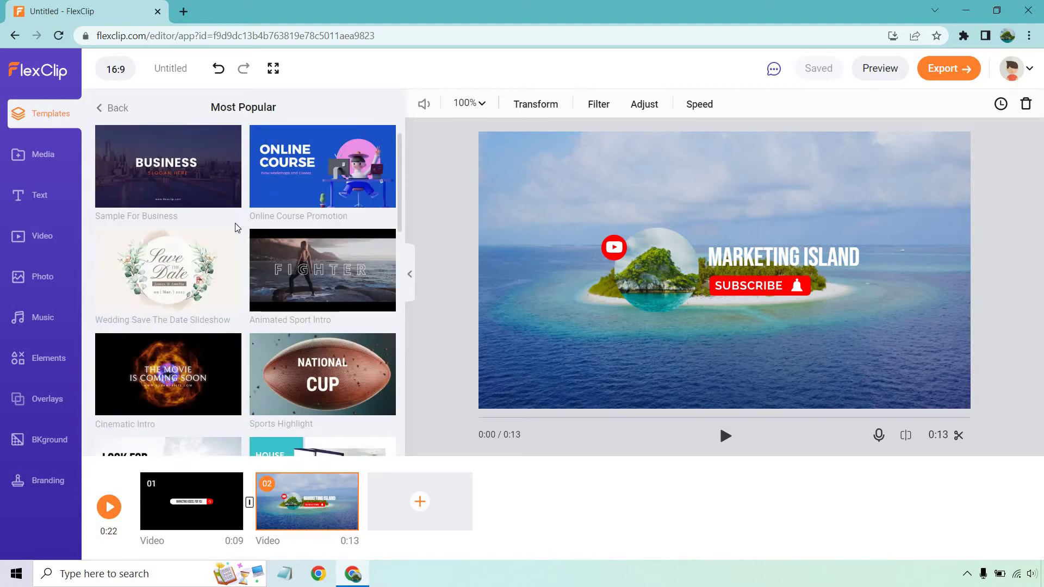
pyautogui.moveTo(239, 233)
pyautogui.scroll(-4, 242, 216)
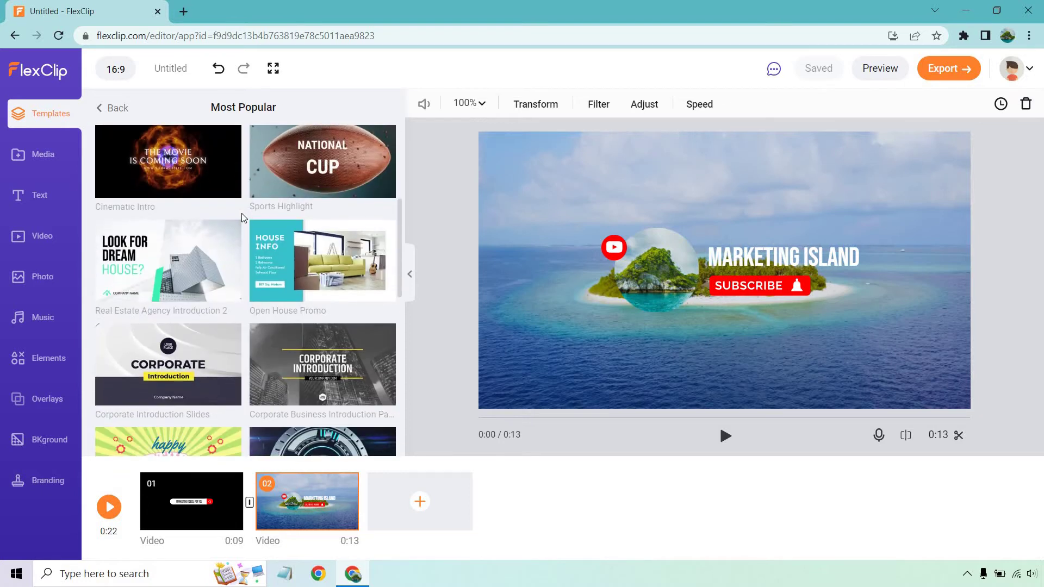
pyautogui.scroll(-4, 243, 217)
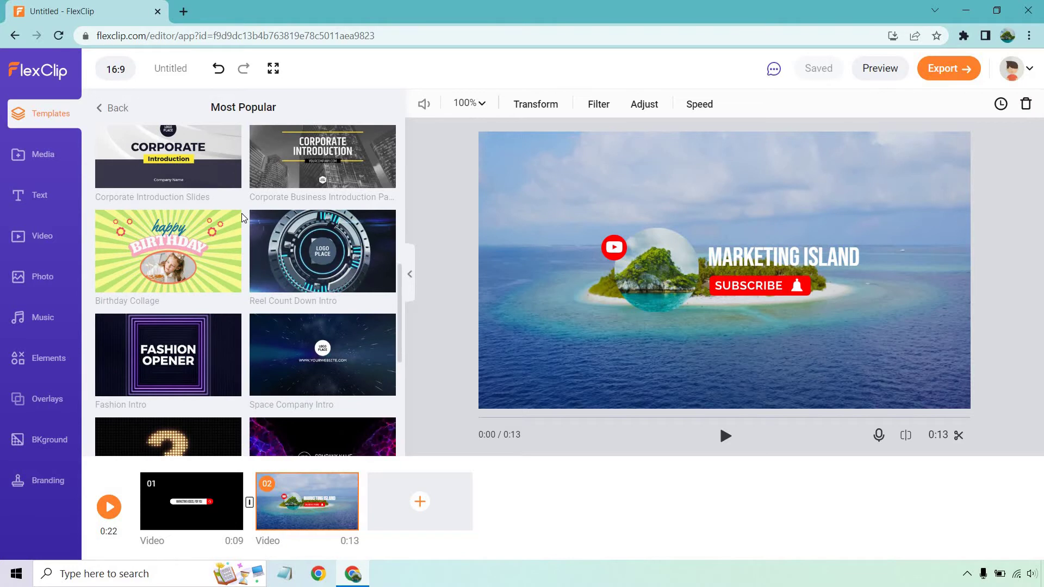
pyautogui.scroll(-6, 243, 217)
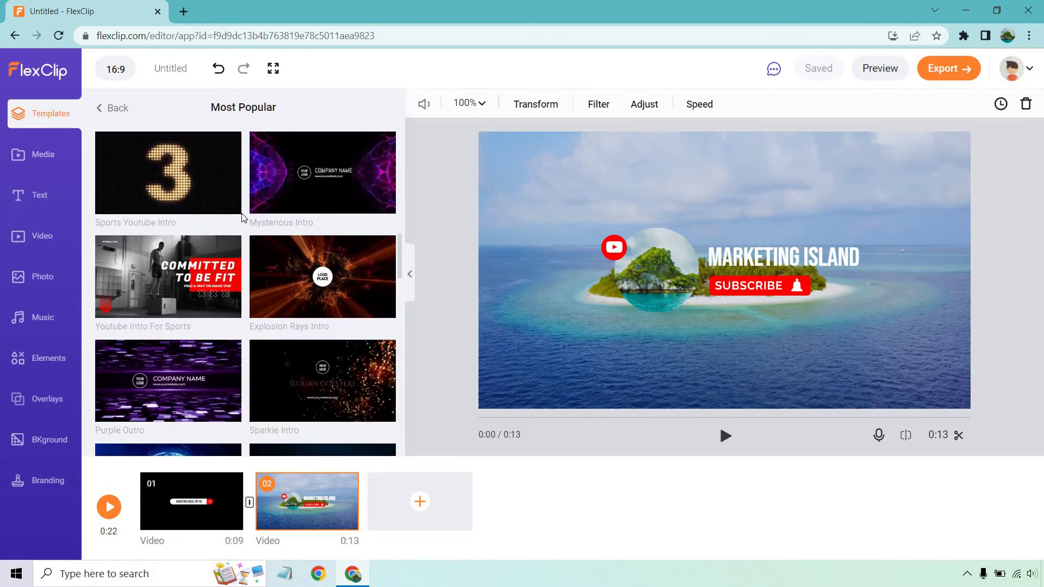
pyautogui.scroll(-4, 242, 217)
pyautogui.scroll(-4, 242, 213)
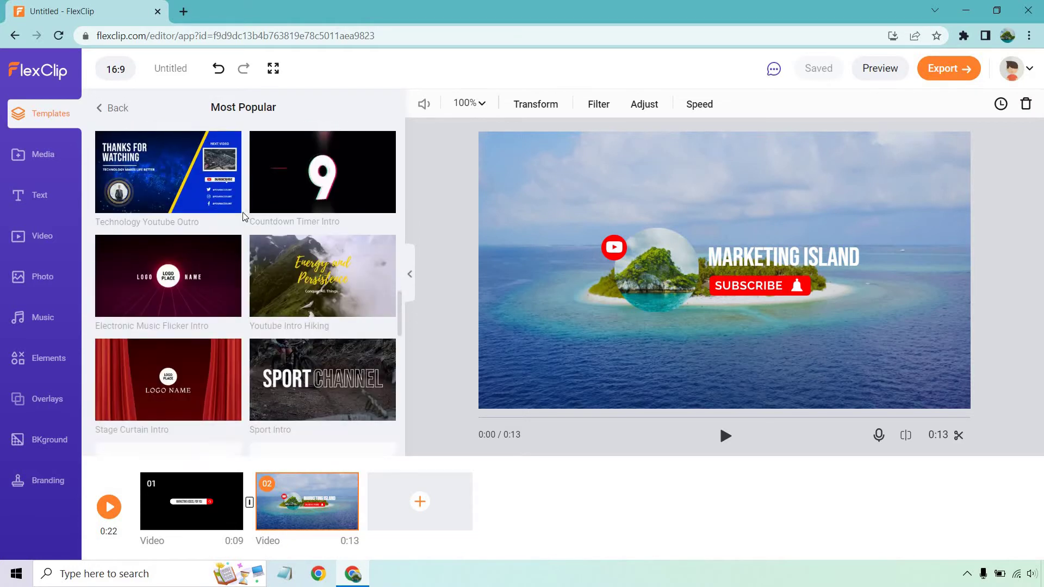
pyautogui.scroll(4, 182, 246)
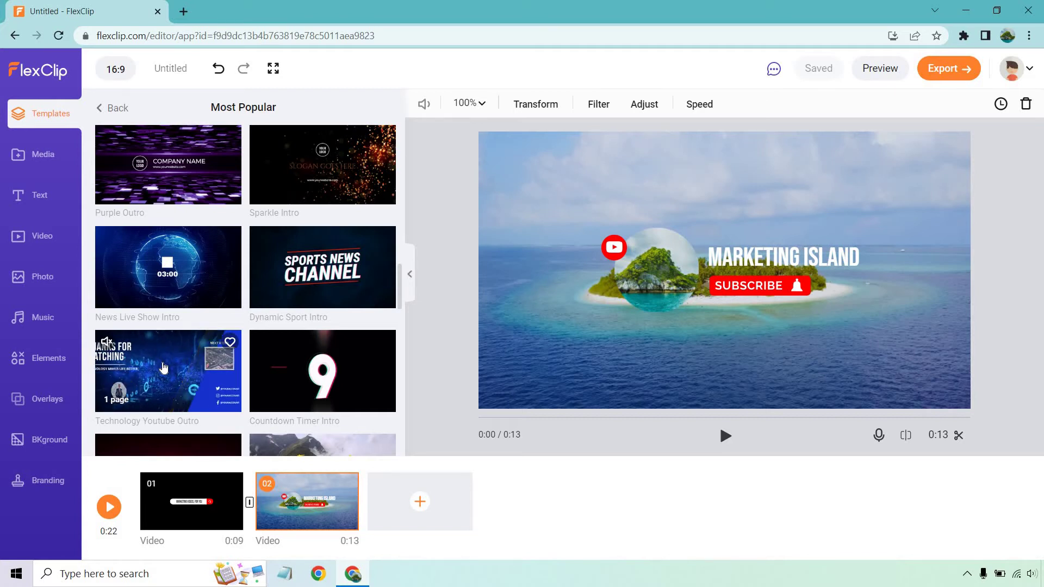
# Delete the Marketing Island clip 02 and replace the storyboard with the one-page Stage Curtain Intro.
pyautogui.scroll(-5, 255, 286)
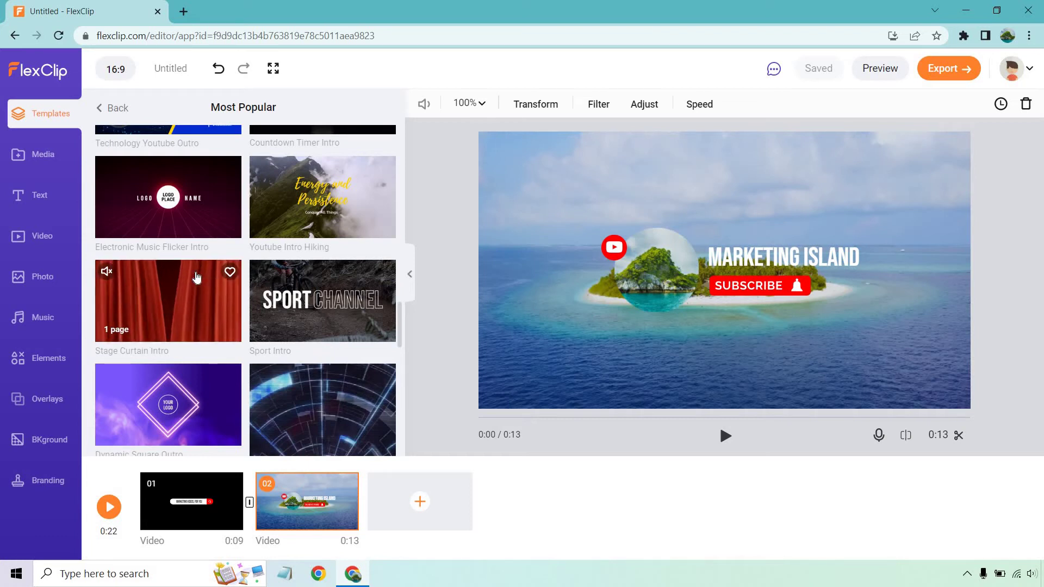
pyautogui.click(357, 474)
pyautogui.moveTo(209, 308)
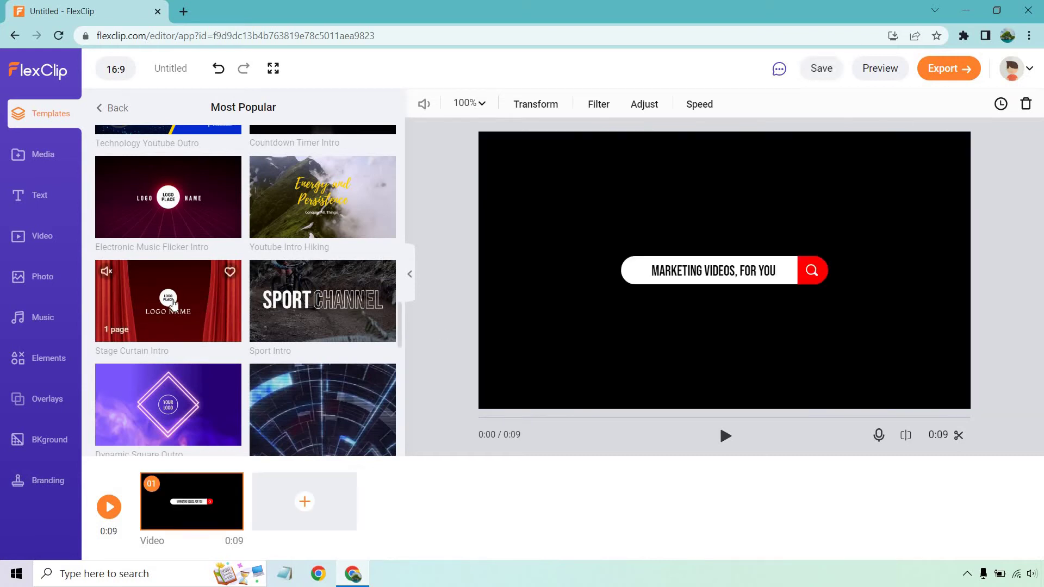
pyautogui.click(173, 303)
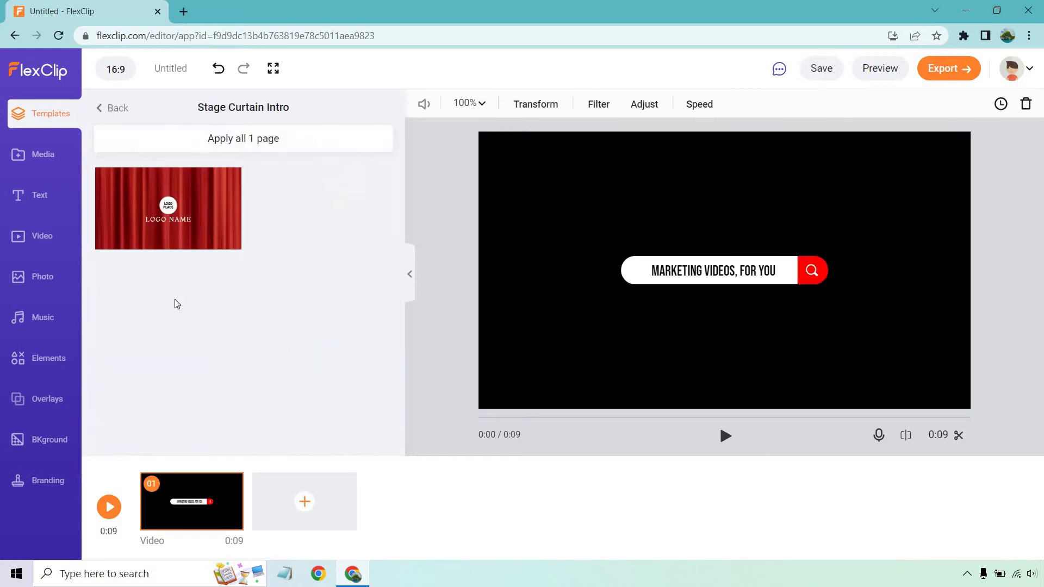
pyautogui.click(219, 136)
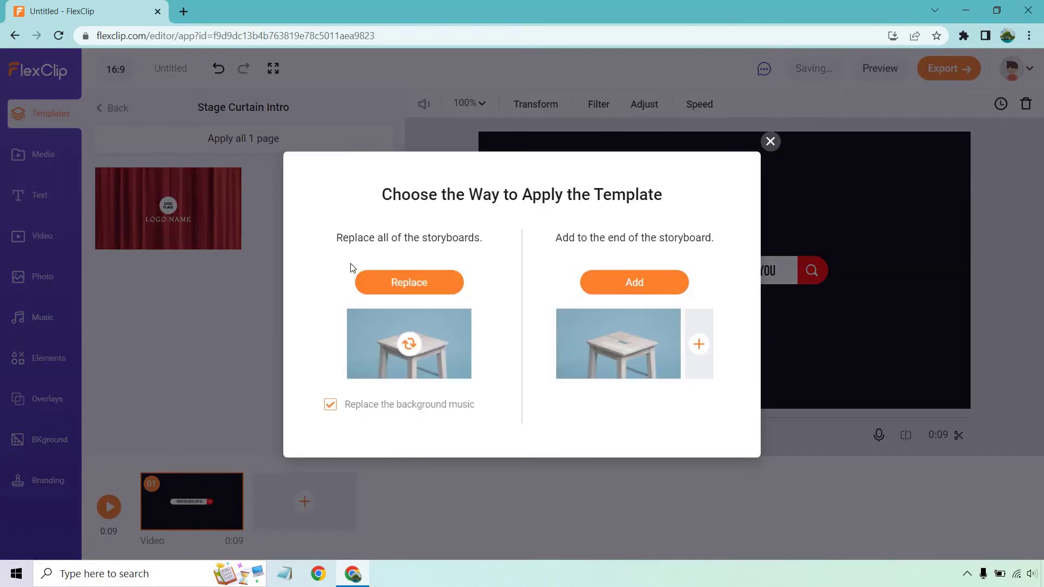
pyautogui.click(379, 285)
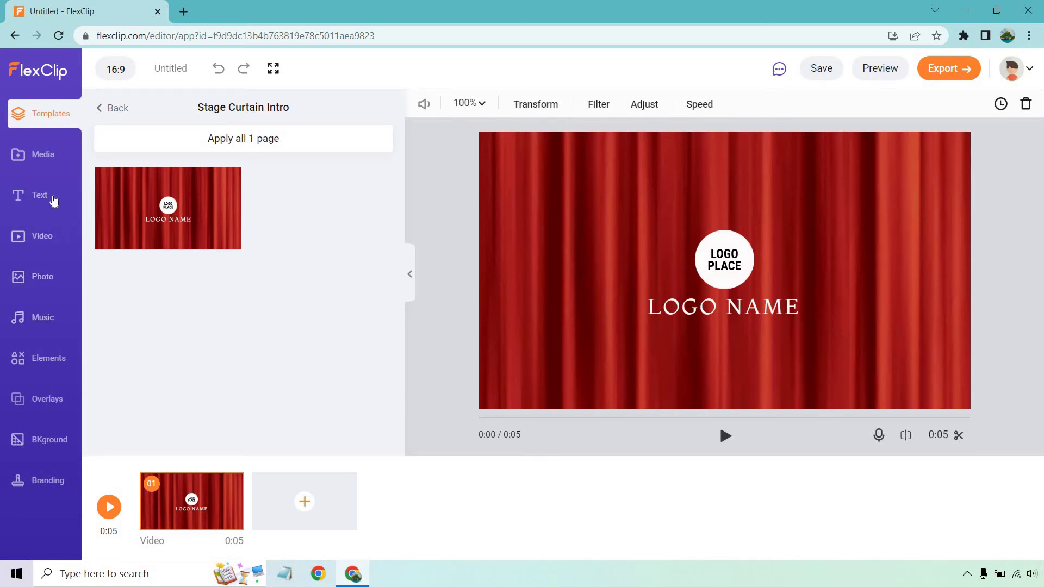
# Drop mi.jpg into the LOGO PLACE circle and retitle LOGO NAME as 'Marketing Island'.
pyautogui.click(49, 158)
pyautogui.moveTo(134, 203); pyautogui.dragTo(721, 256)
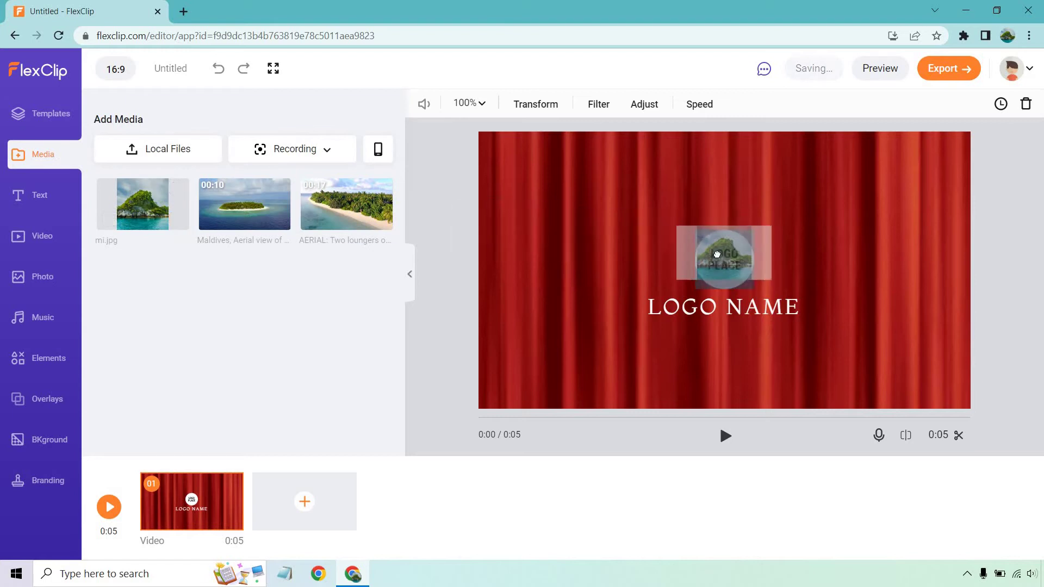
pyautogui.click(758, 312)
pyautogui.tripleClick(224, 123)
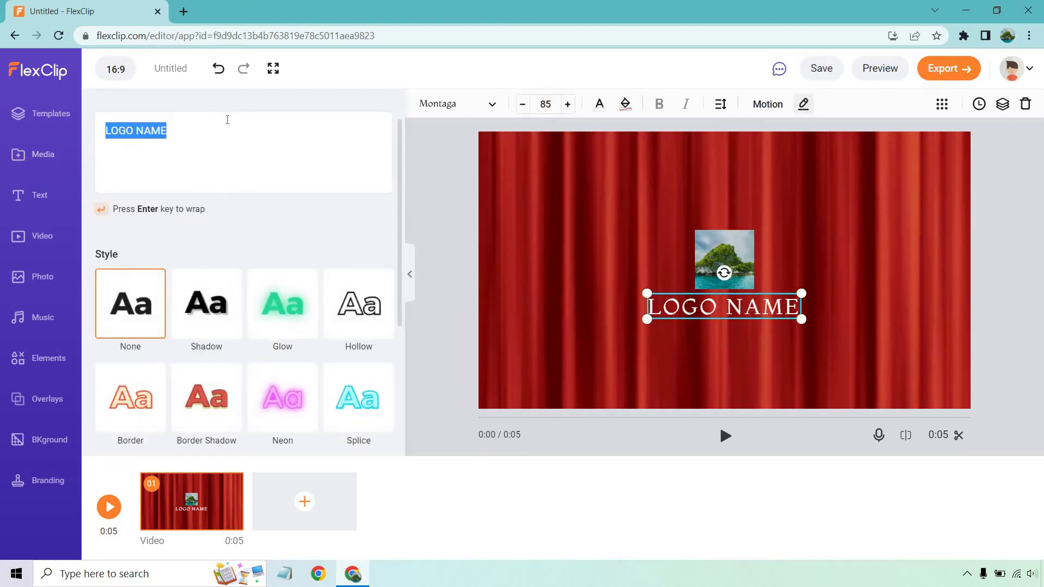
pyautogui.write('Marketing Island')
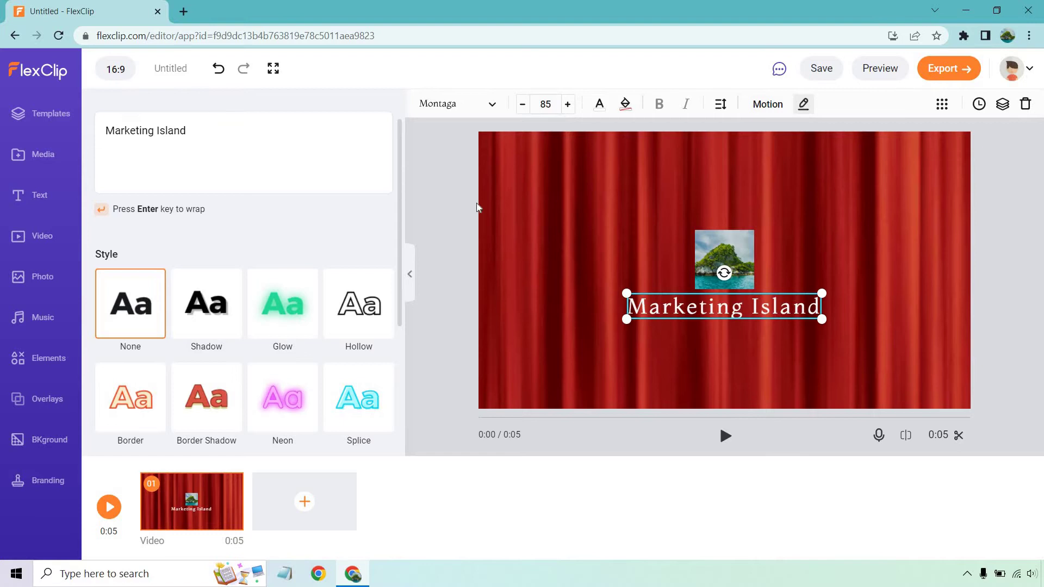
pyautogui.click(444, 173)
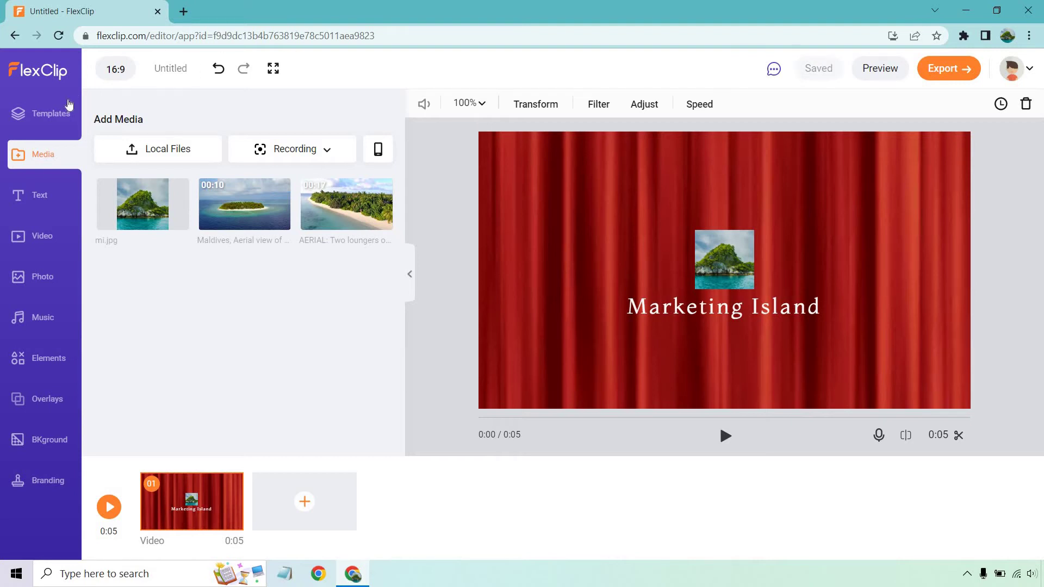
# Return to the Most Popular template grid and scroll down through it.
pyautogui.click(53, 115)
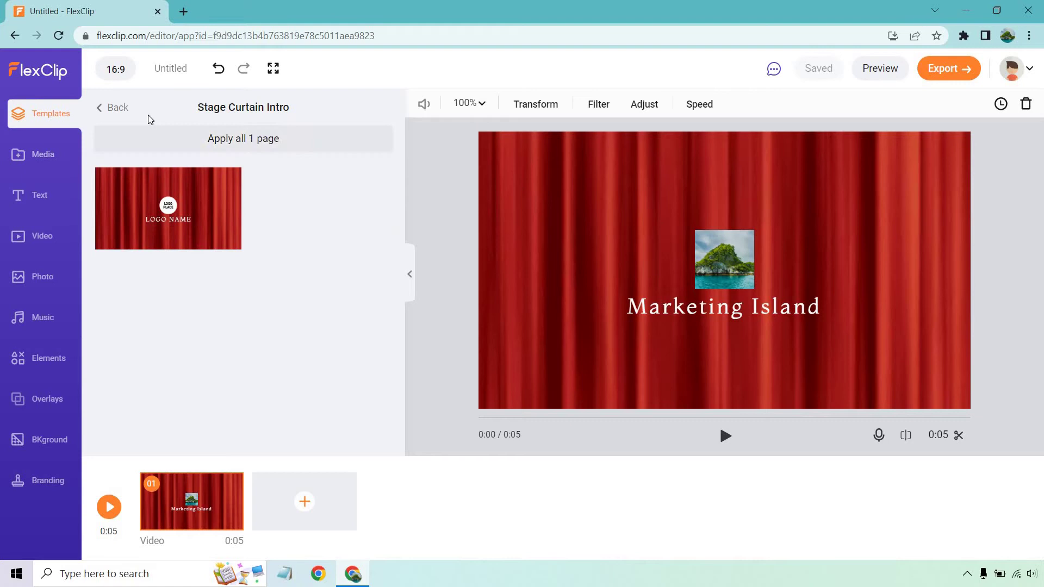
pyautogui.click(117, 108)
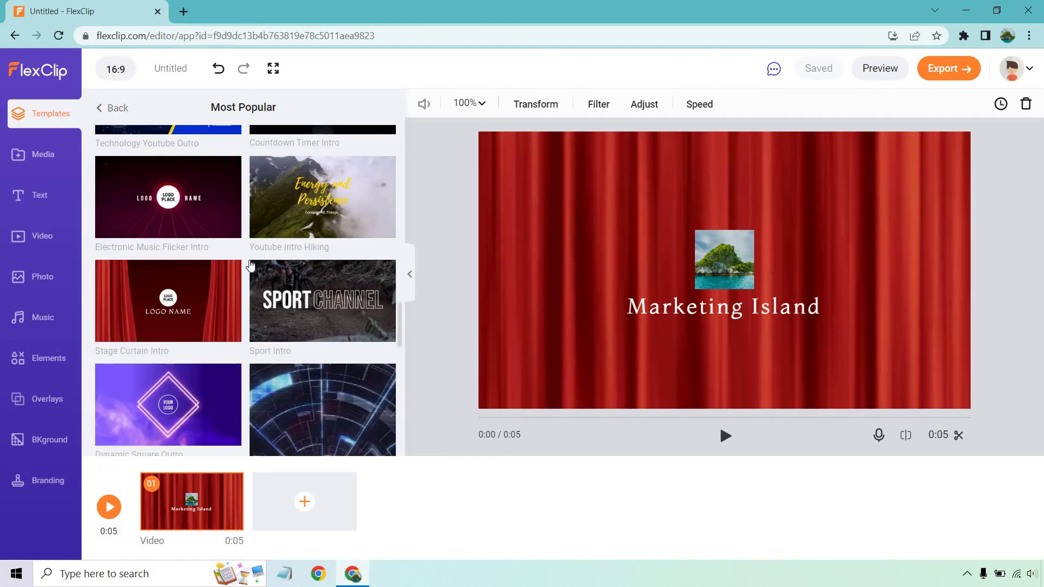
pyautogui.scroll(-5, 240, 239)
pyautogui.scroll(-5, 243, 230)
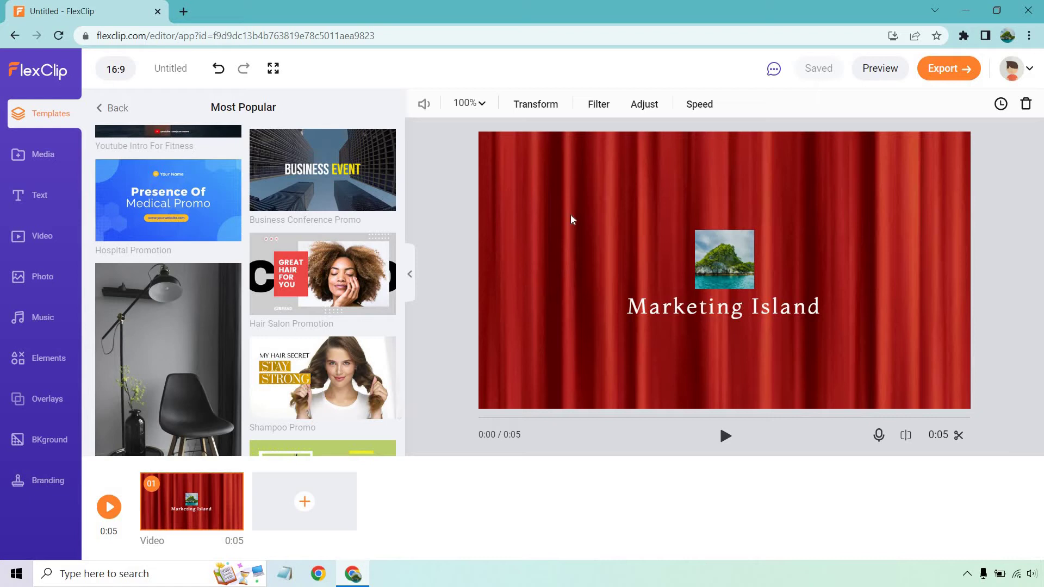
pyautogui.scroll(-4, 283, 261)
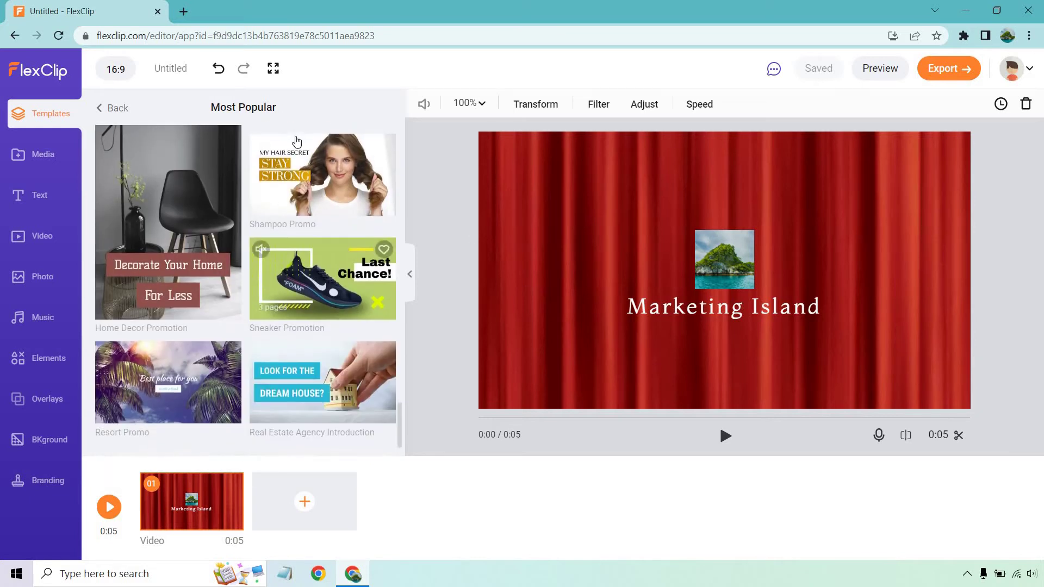
pyautogui.scroll(-4, 248, 236)
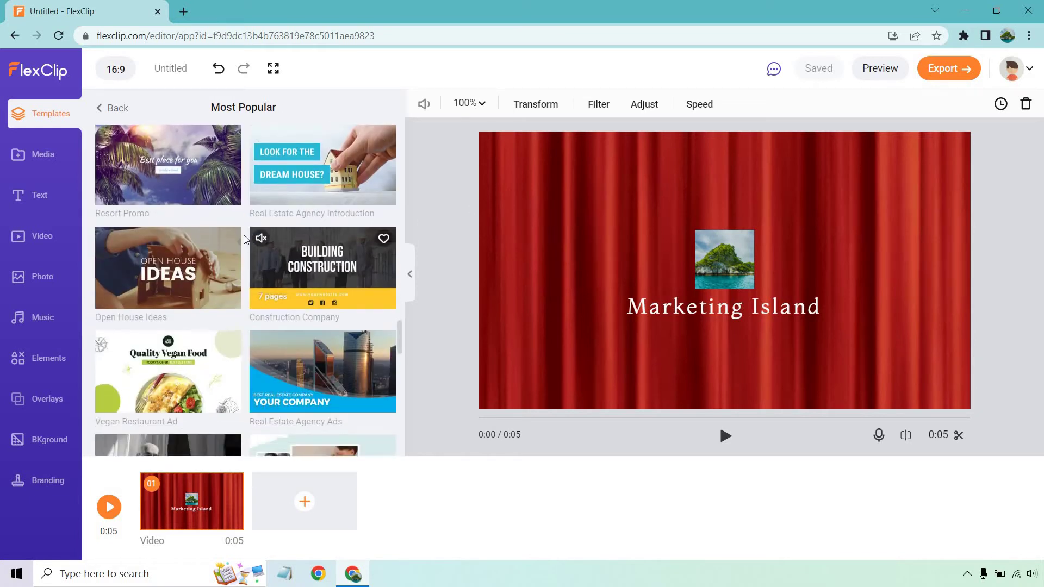
pyautogui.scroll(-8, 243, 239)
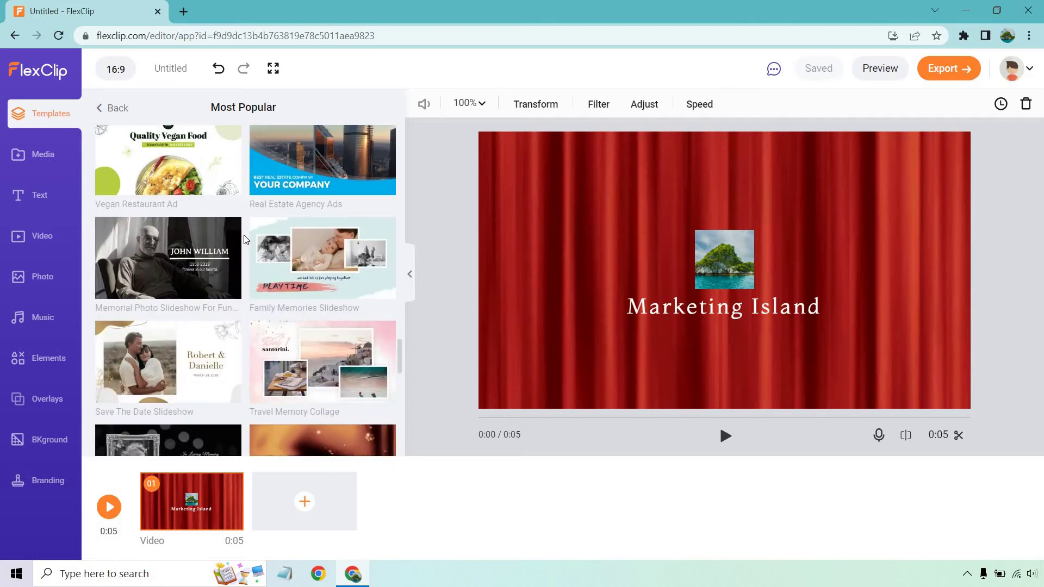
pyautogui.scroll(-1, 245, 240)
pyautogui.scroll(-10, 244, 235)
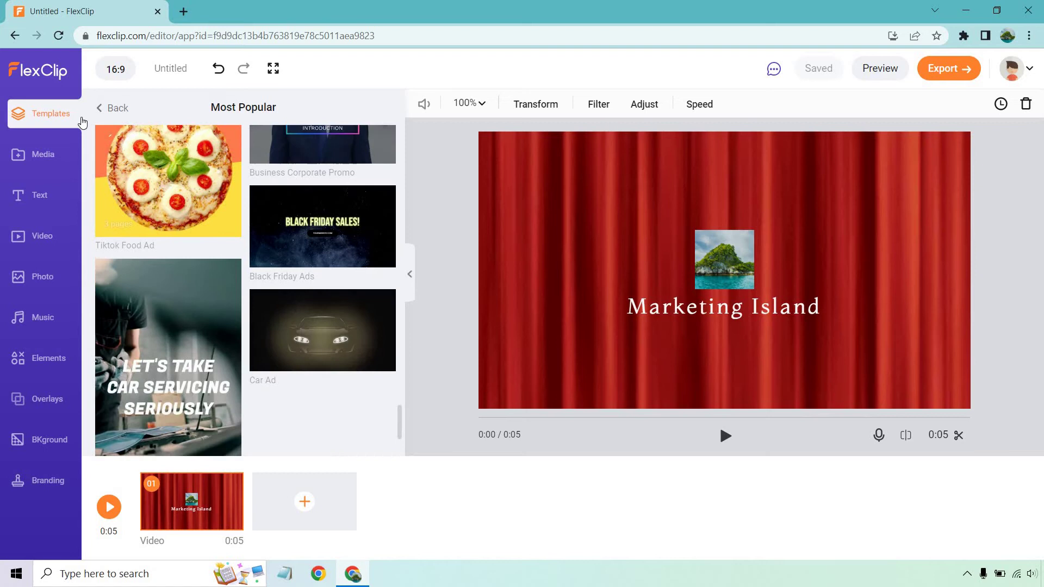
pyautogui.click(111, 108)
pyautogui.scroll(-2, 245, 205)
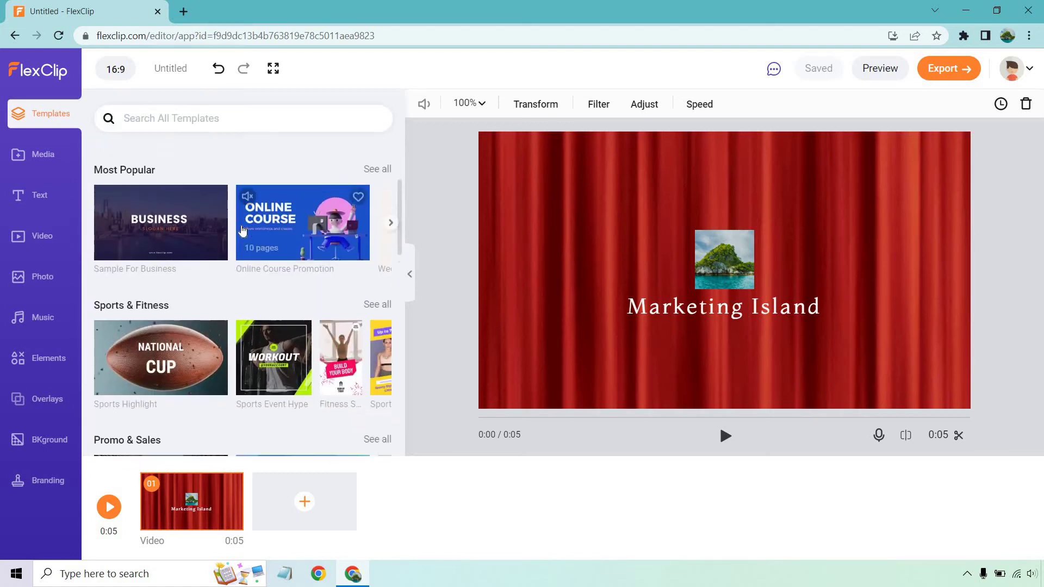
pyautogui.scroll(-3, 237, 230)
pyautogui.scroll(-8, 237, 228)
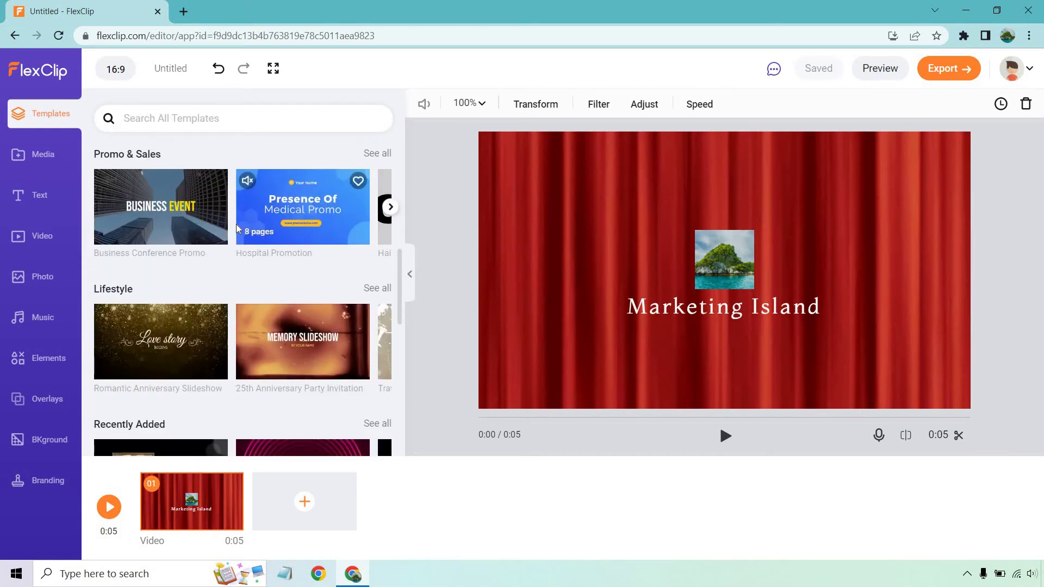
pyautogui.scroll(-3, 236, 228)
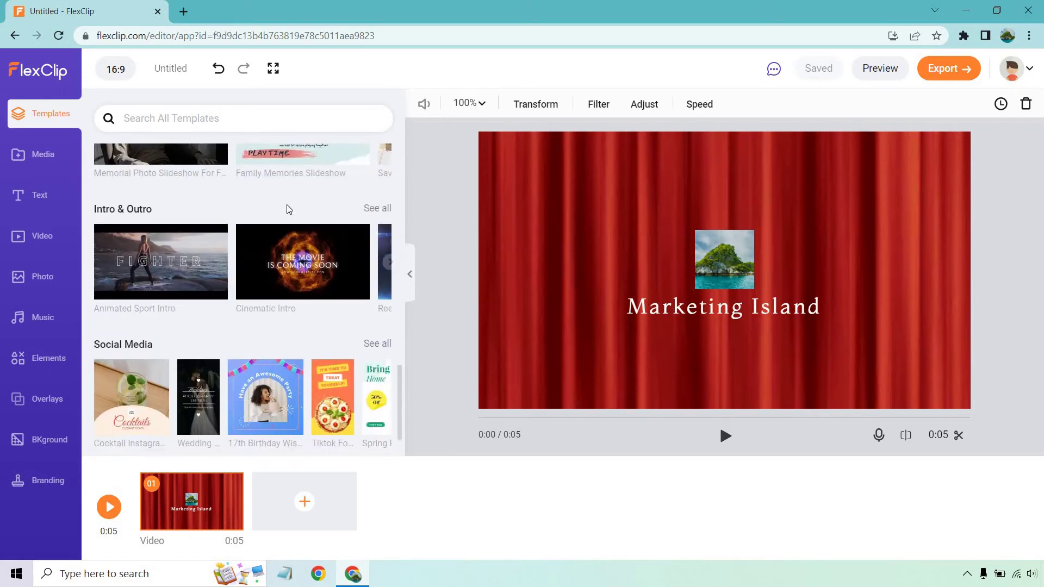
pyautogui.click(376, 207)
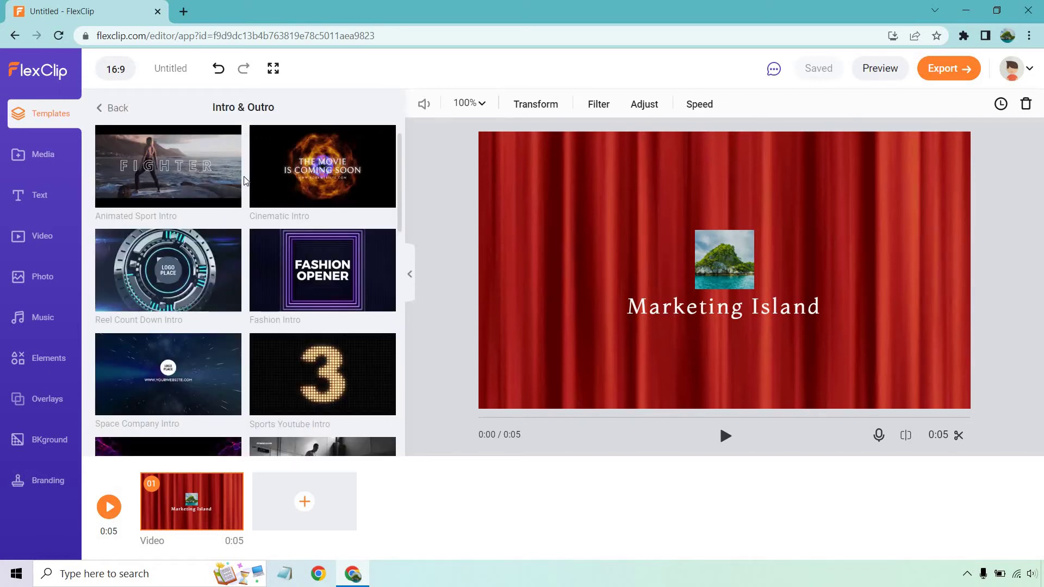
pyautogui.scroll(-10, 245, 181)
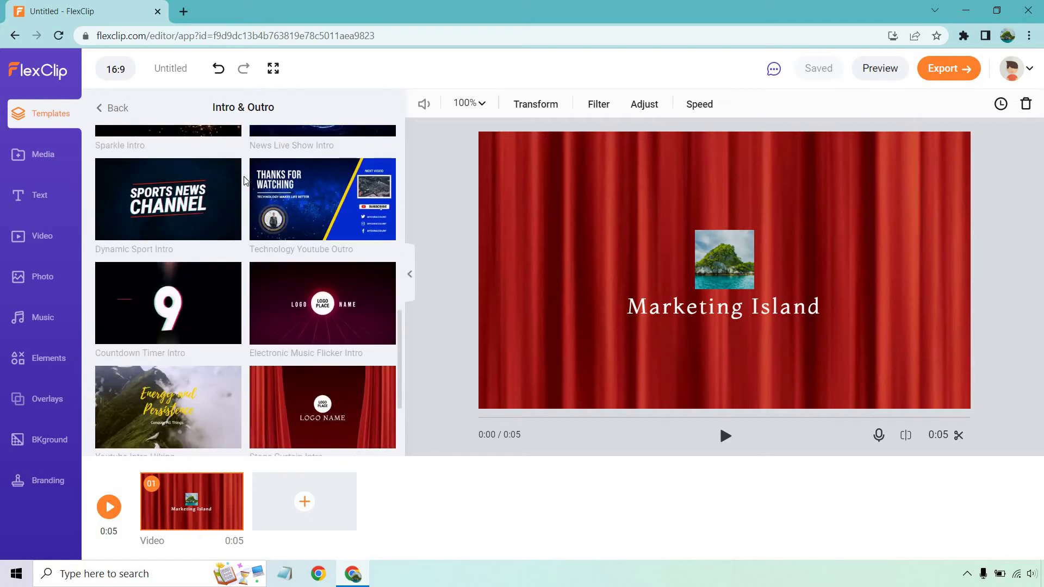
pyautogui.scroll(-8, 244, 181)
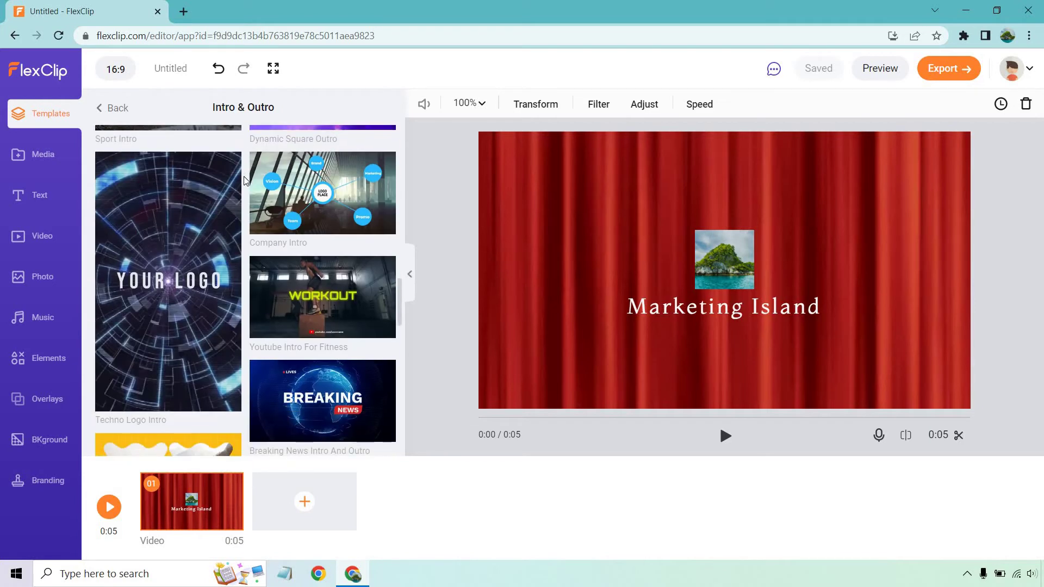
pyautogui.scroll(-3, 247, 174)
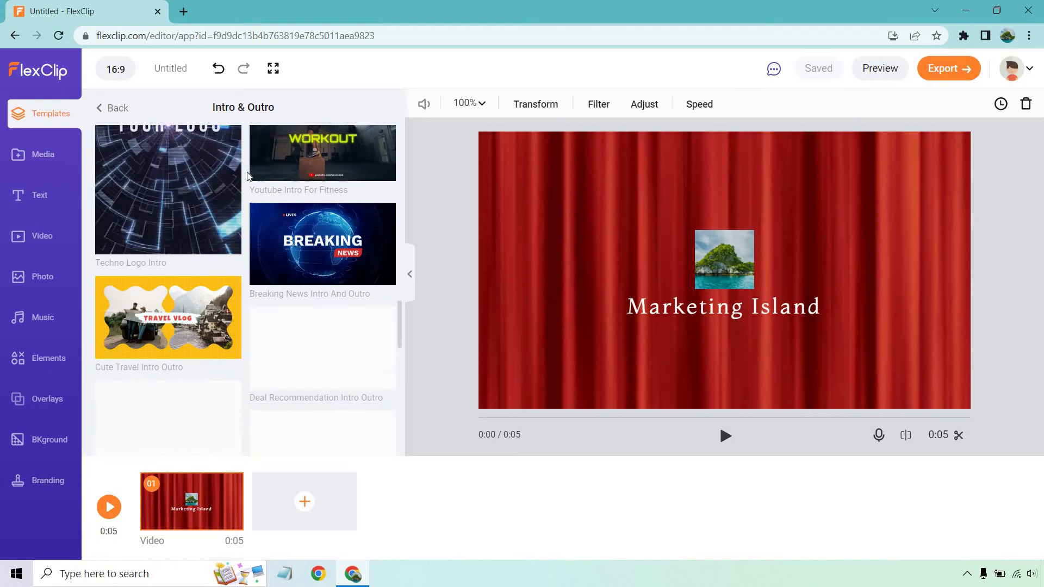
pyautogui.scroll(-3, 247, 175)
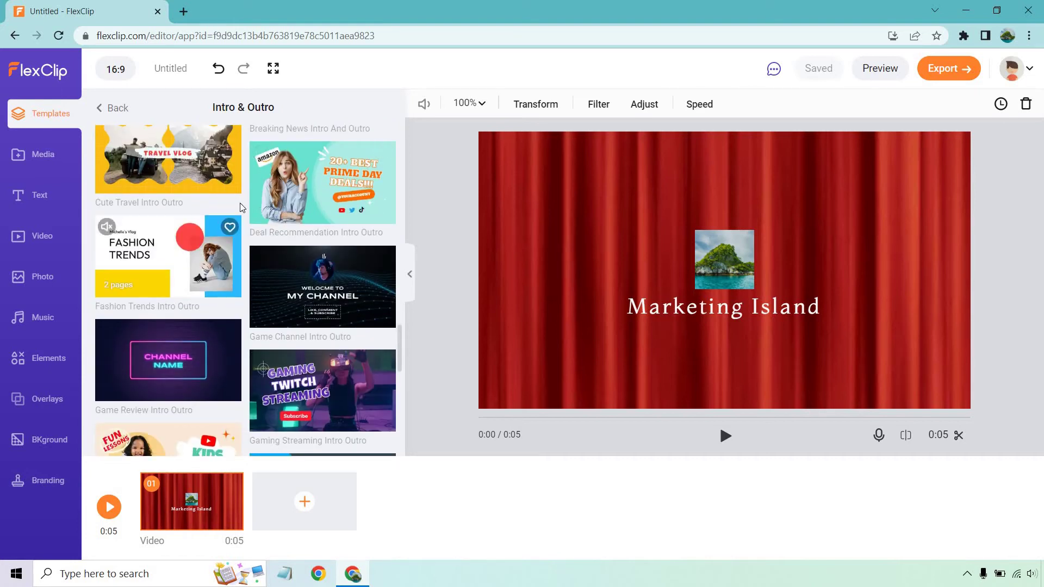
pyautogui.scroll(-5, 242, 204)
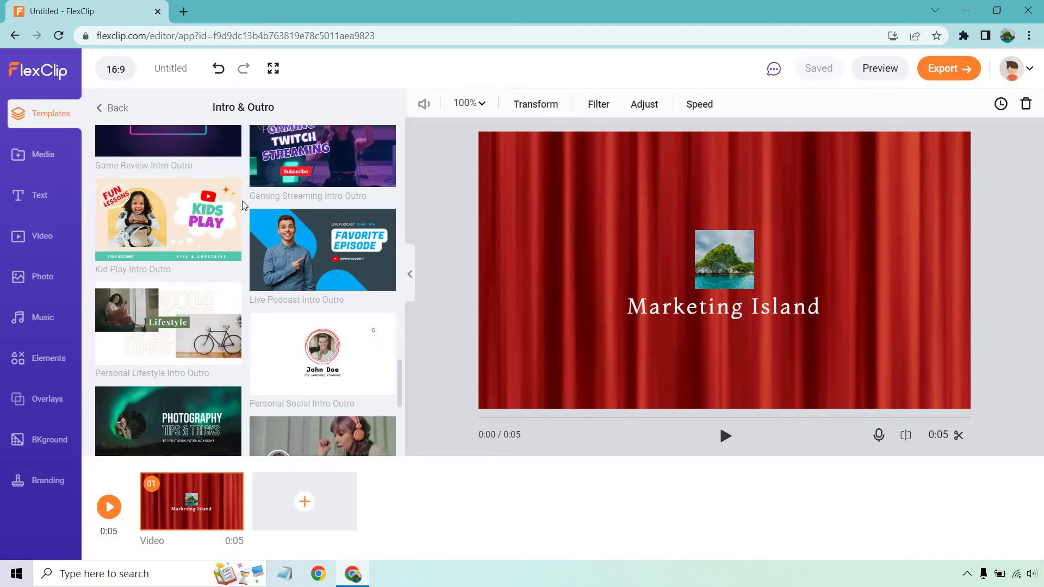
pyautogui.scroll(-4, 242, 201)
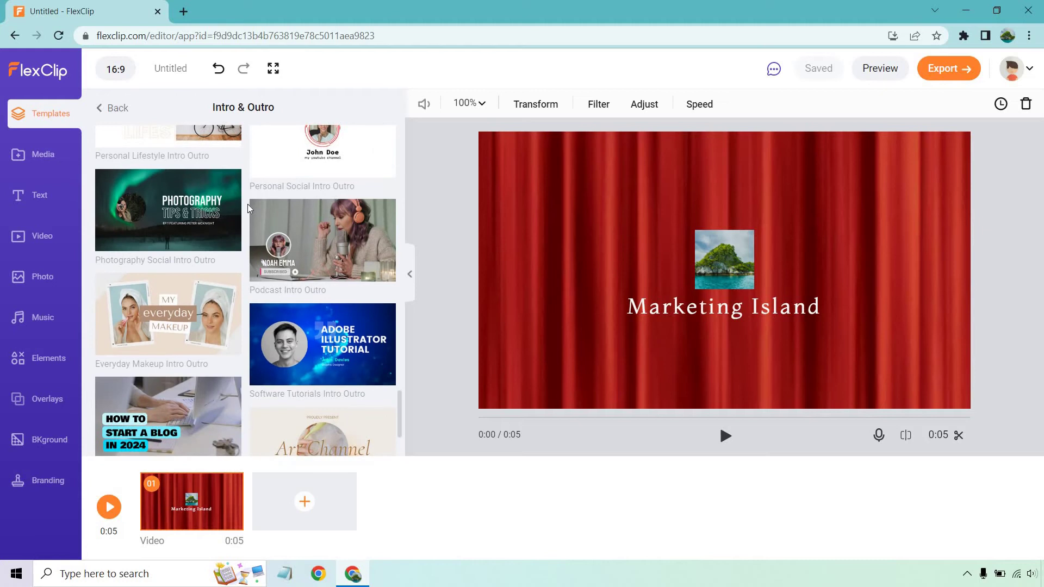
pyautogui.scroll(-1, 245, 204)
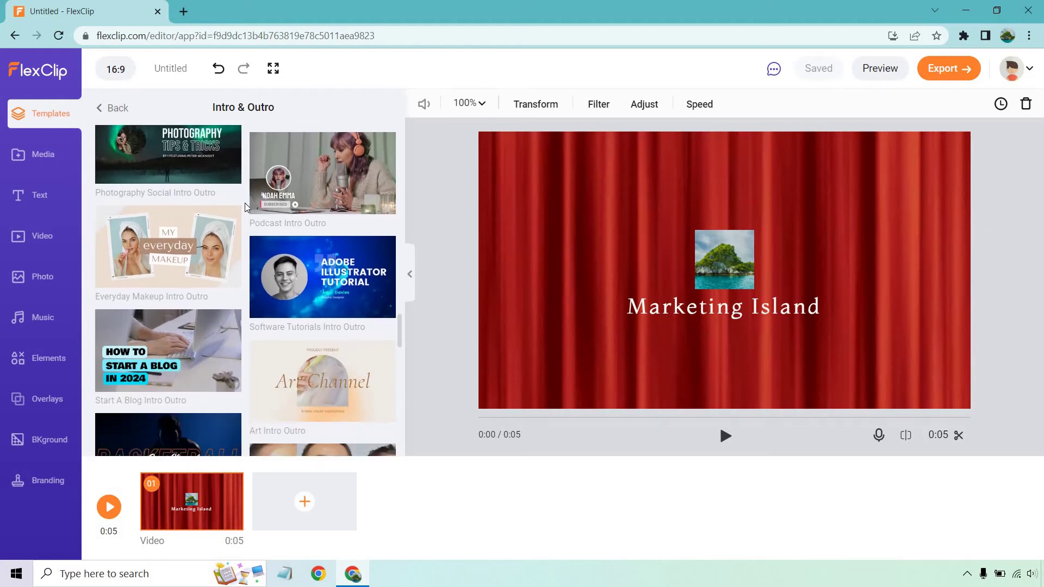
pyautogui.scroll(-15, 245, 206)
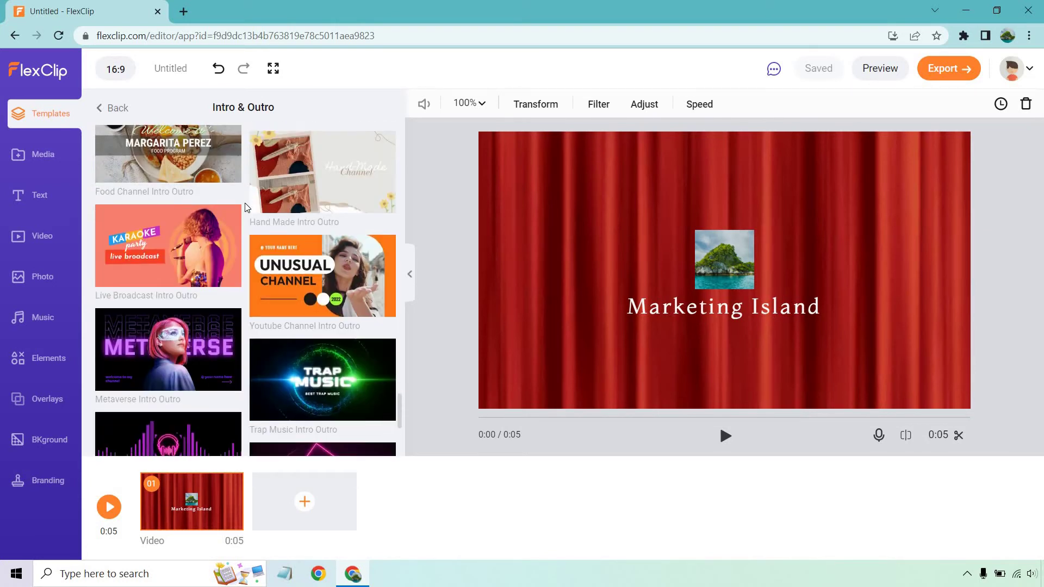
pyautogui.scroll(-8, 245, 206)
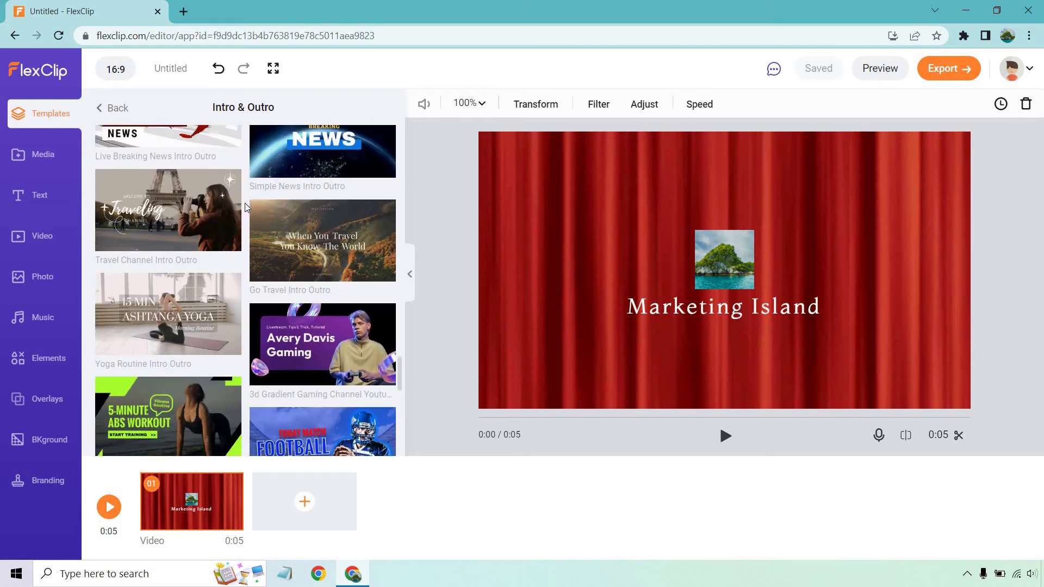
pyautogui.scroll(-5, 244, 204)
pyautogui.scroll(-8, 246, 207)
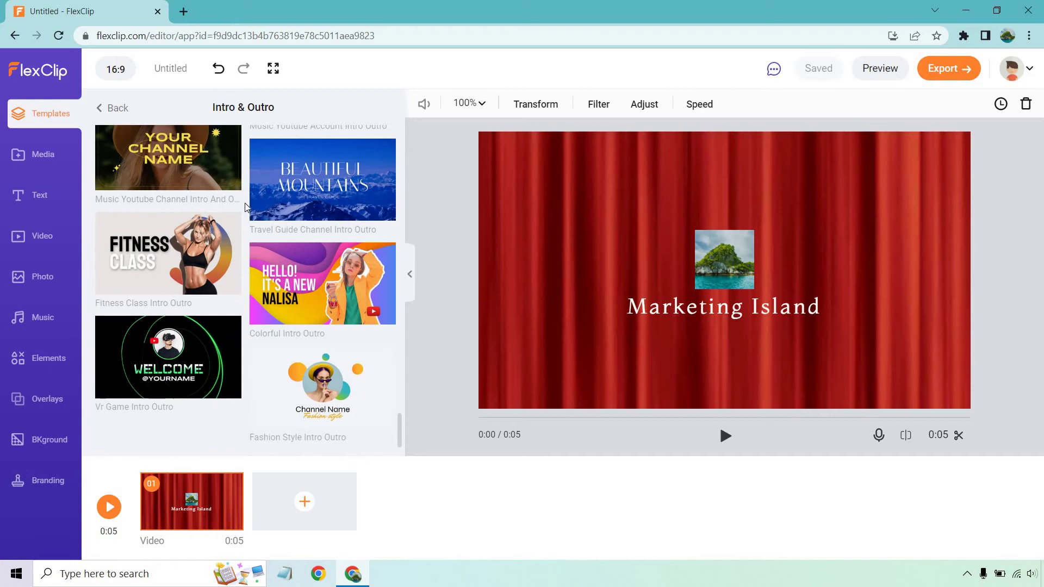
pyautogui.scroll(-1, 245, 207)
pyautogui.scroll(-5, 245, 205)
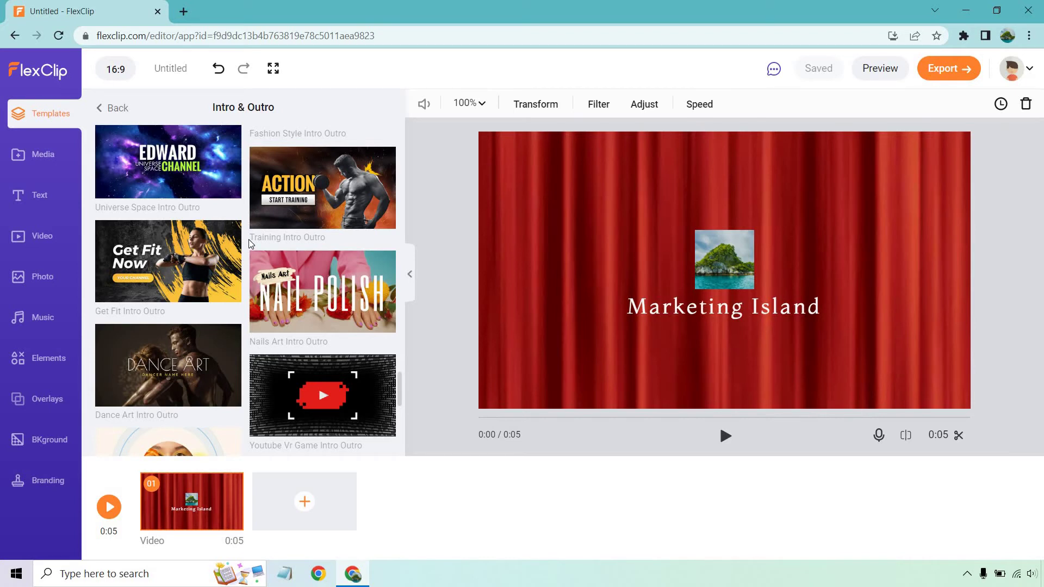
pyautogui.scroll(-5, 249, 240)
pyautogui.scroll(-14, 249, 240)
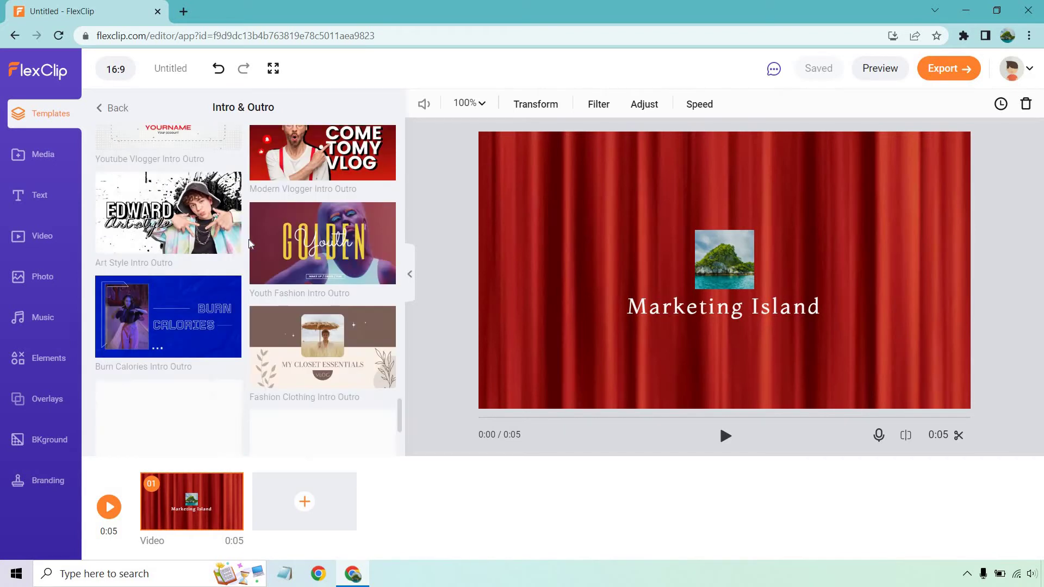
pyautogui.scroll(-10, 248, 239)
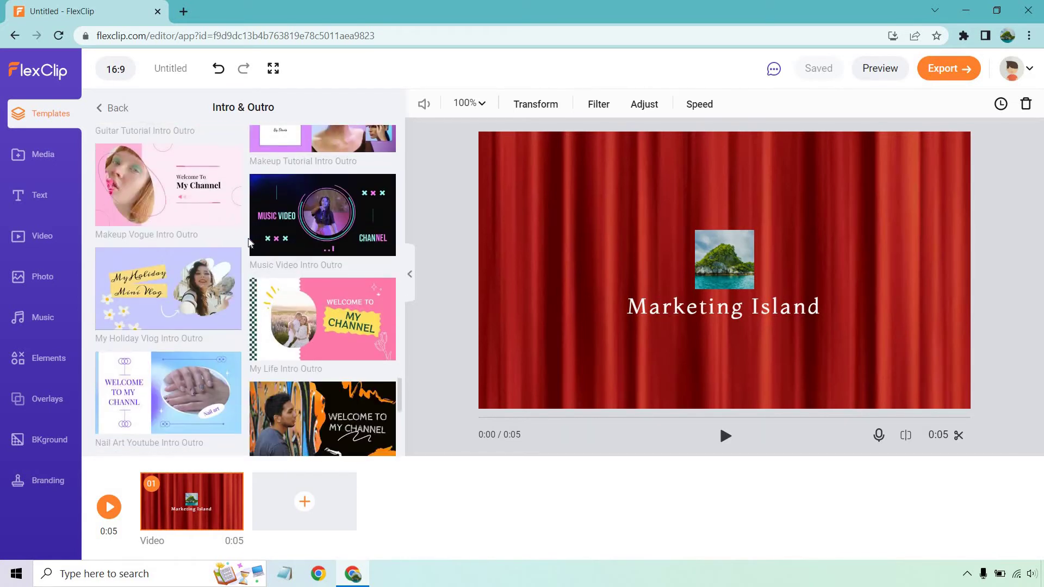
pyautogui.scroll(-5, 248, 242)
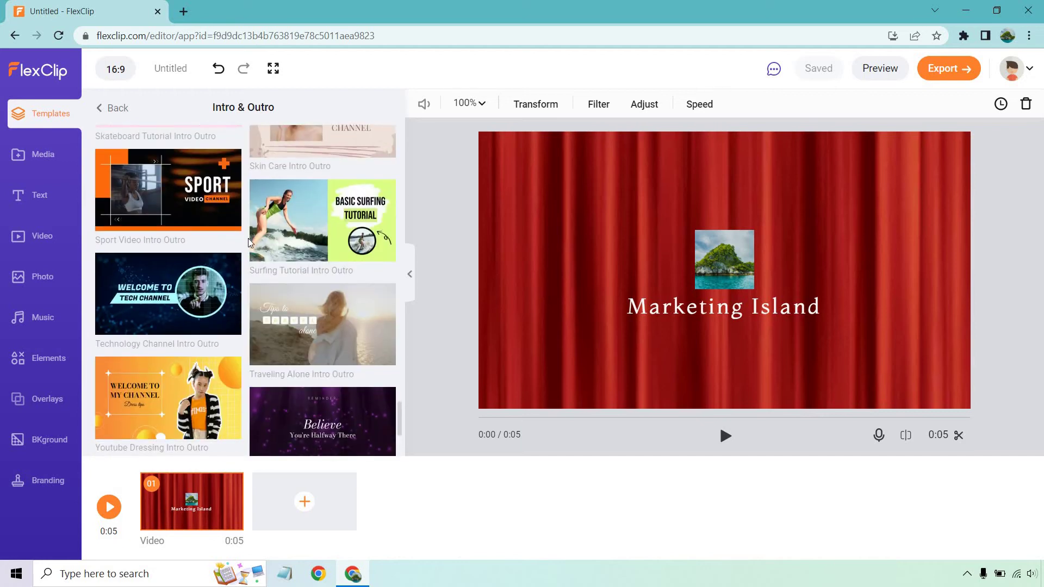
pyautogui.scroll(-8, 248, 240)
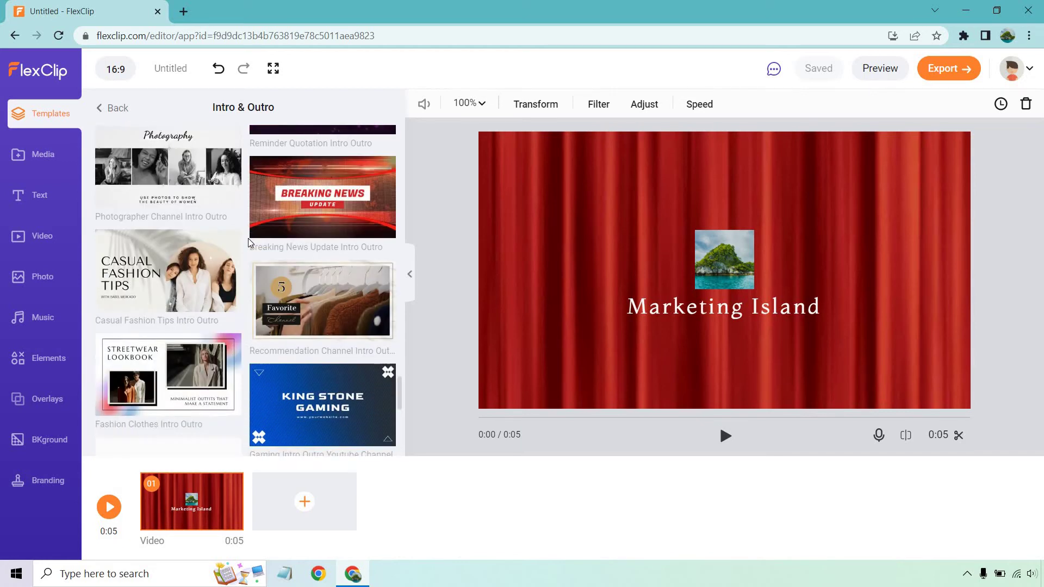
pyautogui.scroll(-8, 247, 238)
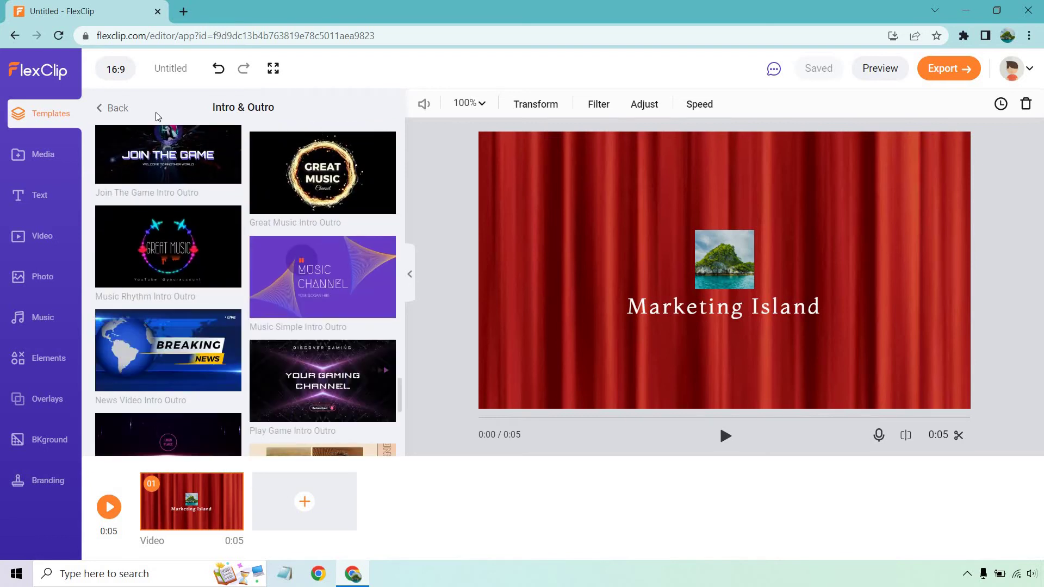
pyautogui.click(118, 108)
pyautogui.scroll(2, 308, 281)
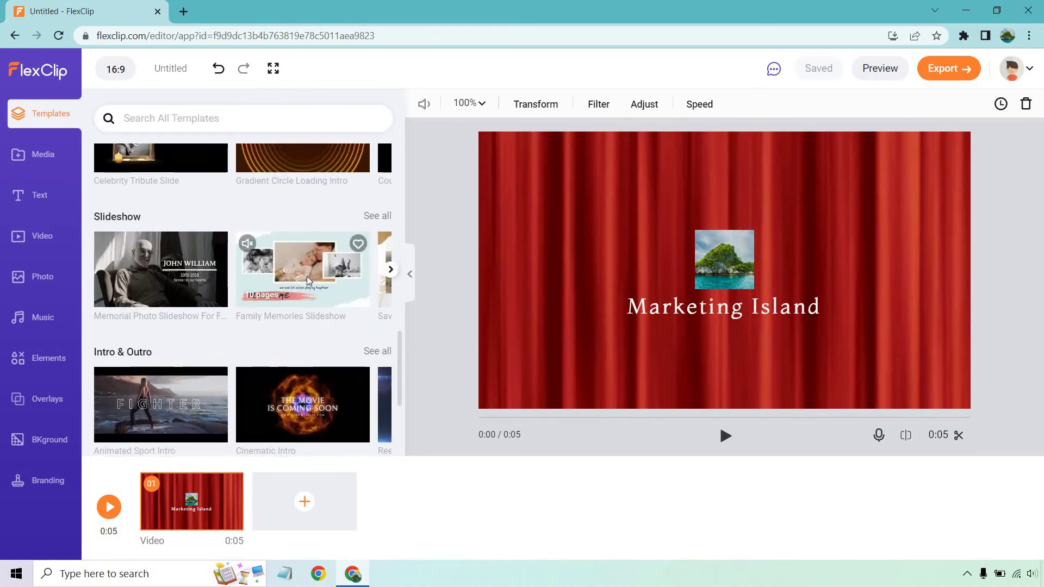
# Open the full Social Media template collection and scroll through it.
pyautogui.scroll(-3, 307, 276)
pyautogui.click(385, 324)
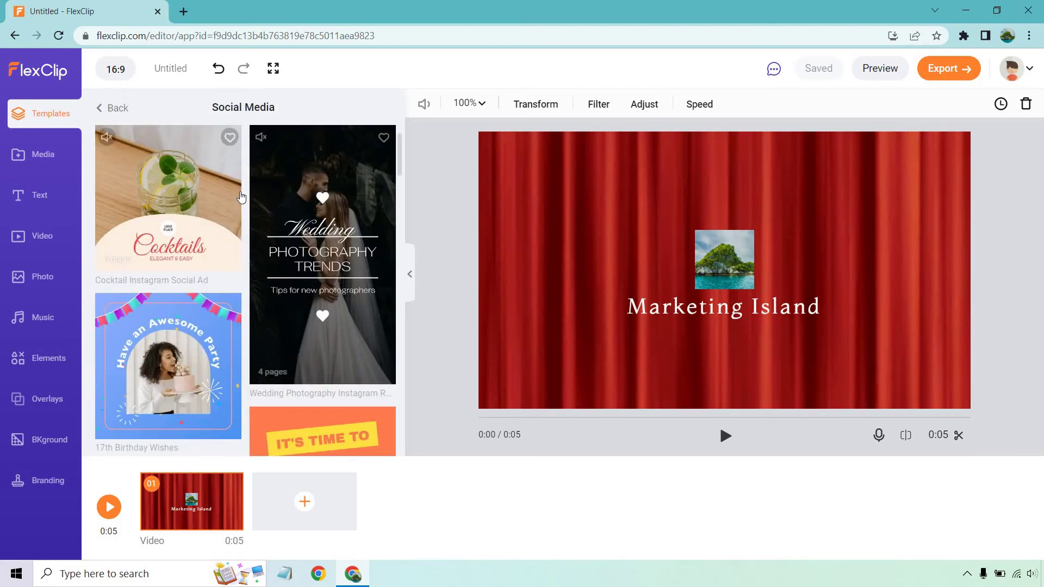
pyautogui.scroll(-5, 242, 202)
pyautogui.scroll(-1, 245, 204)
pyautogui.scroll(-10, 246, 201)
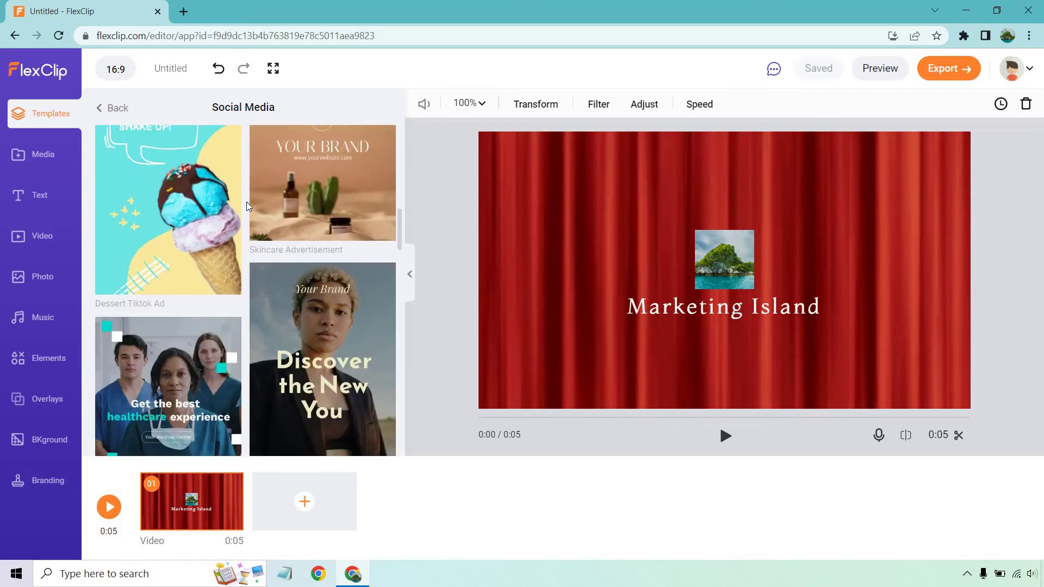
pyautogui.scroll(-10, 246, 205)
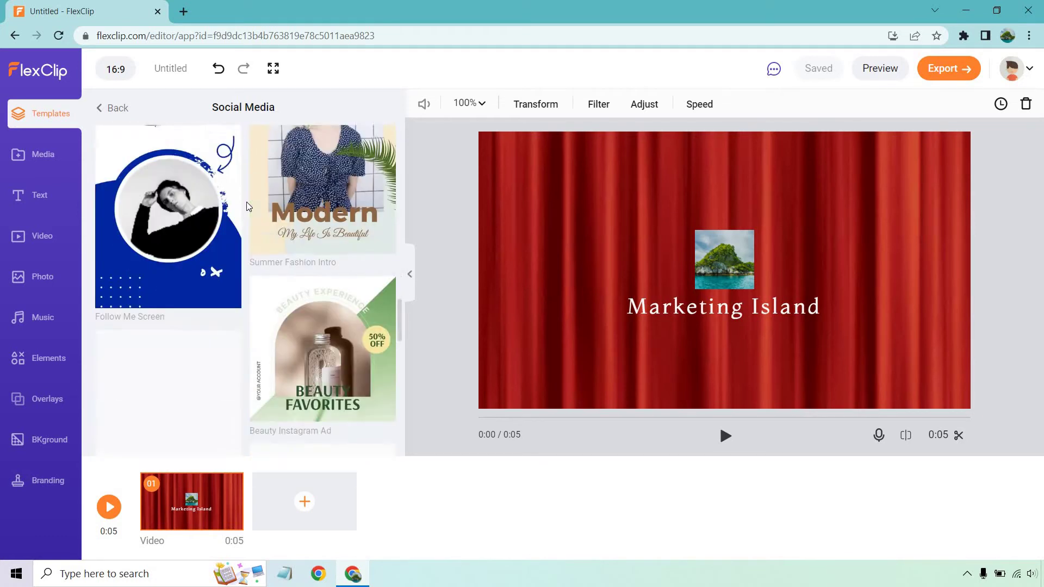
pyautogui.scroll(-10, 247, 206)
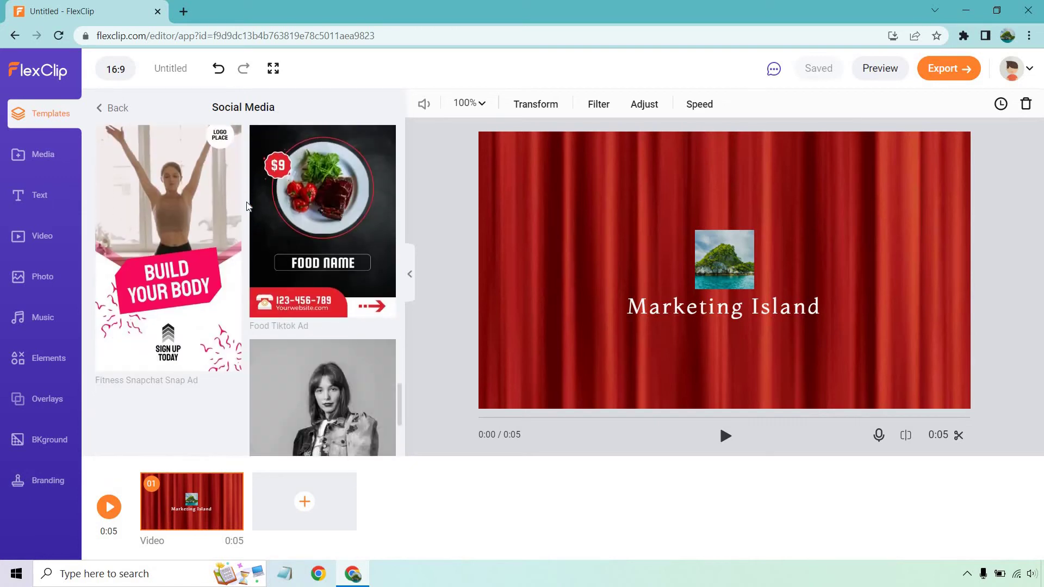
pyautogui.scroll(-5, 246, 206)
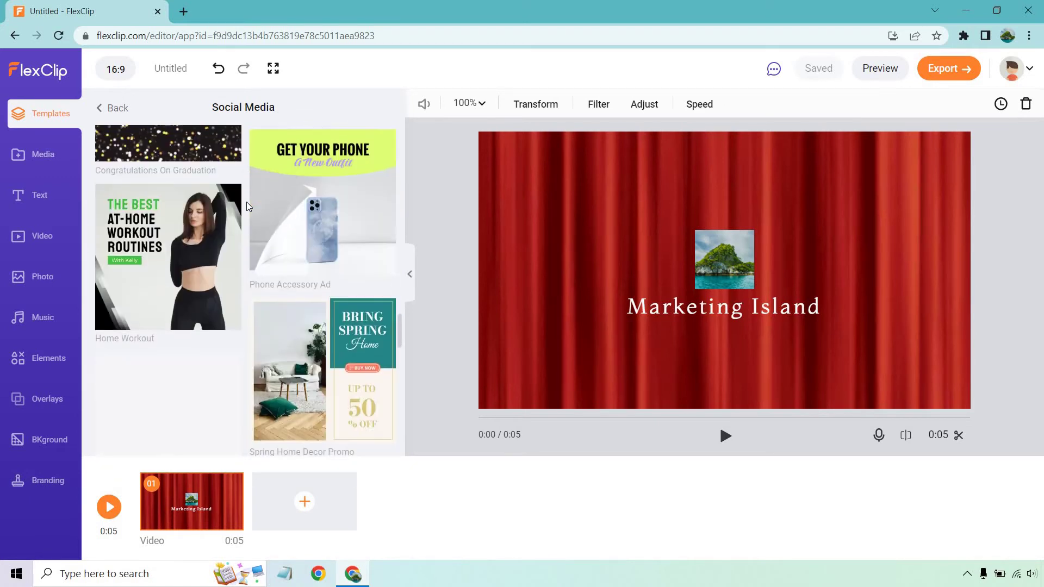
pyautogui.scroll(5, 296, 240)
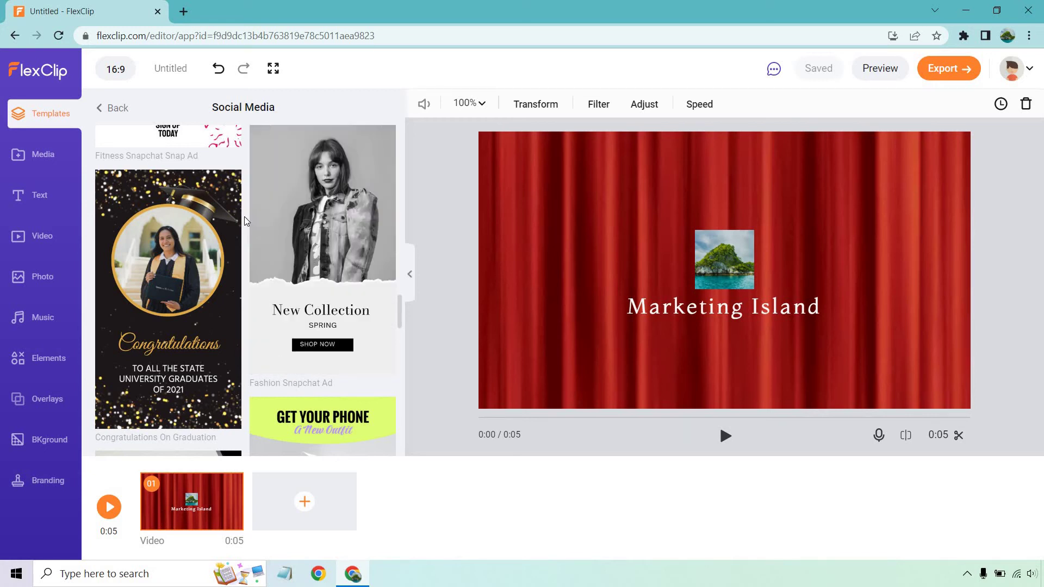
# Scroll further down the Social Media templates, then return to the template categories page.
pyautogui.scroll(-5, 244, 217)
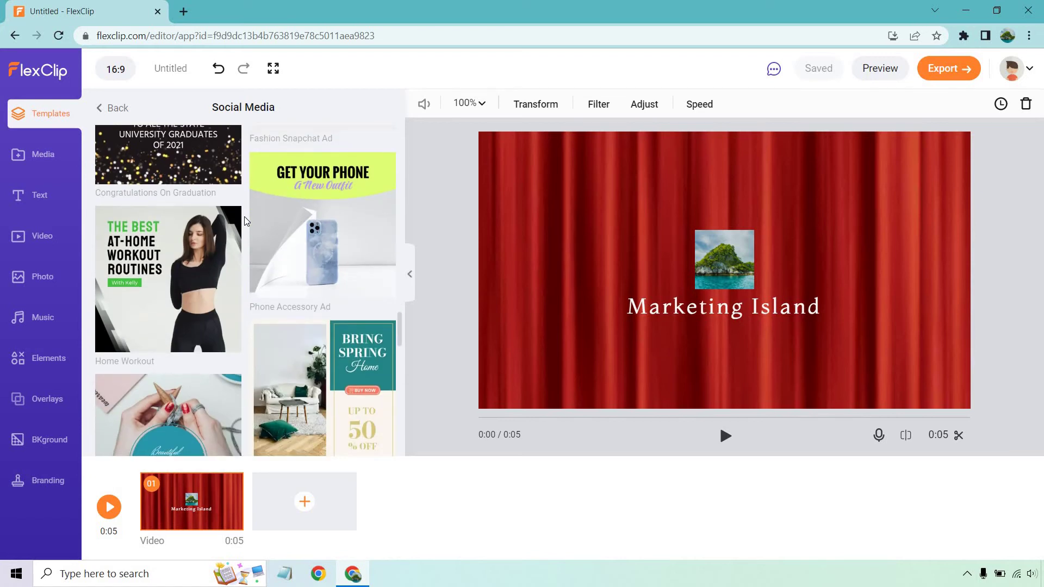
pyautogui.scroll(-15, 243, 216)
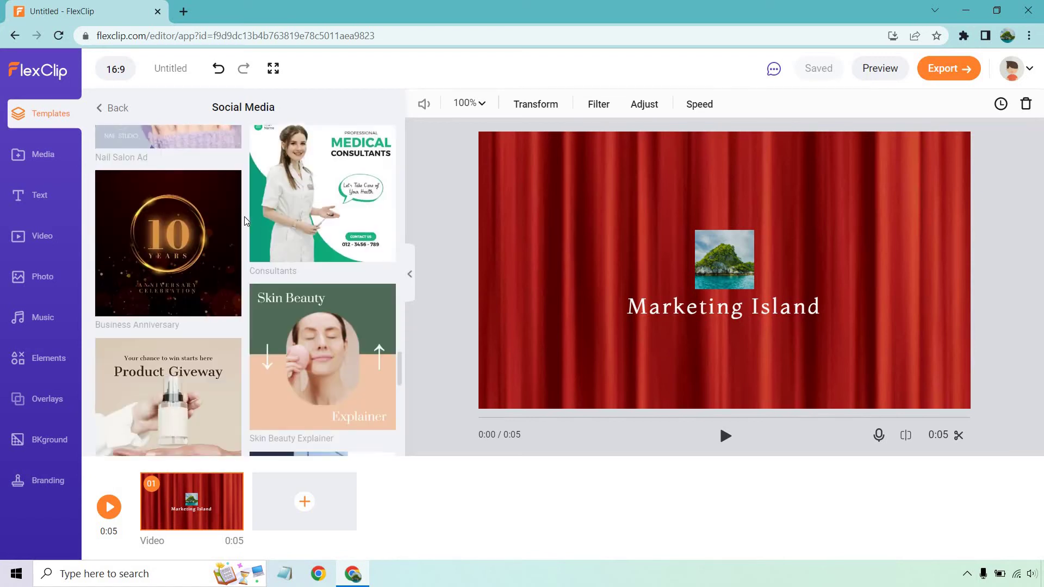
pyautogui.scroll(-5, 244, 220)
pyautogui.scroll(-10, 244, 217)
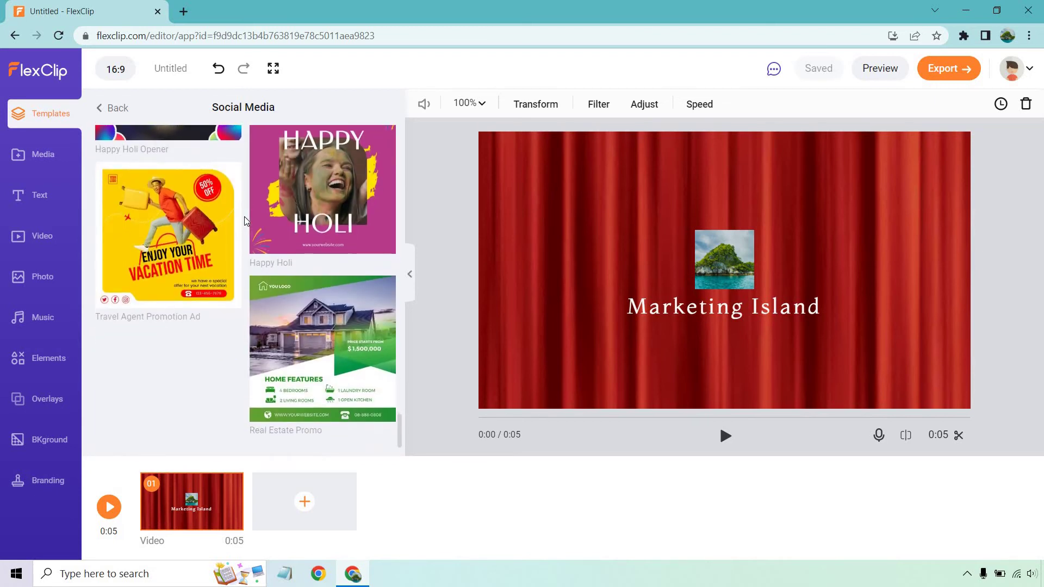
pyautogui.scroll(-15, 244, 215)
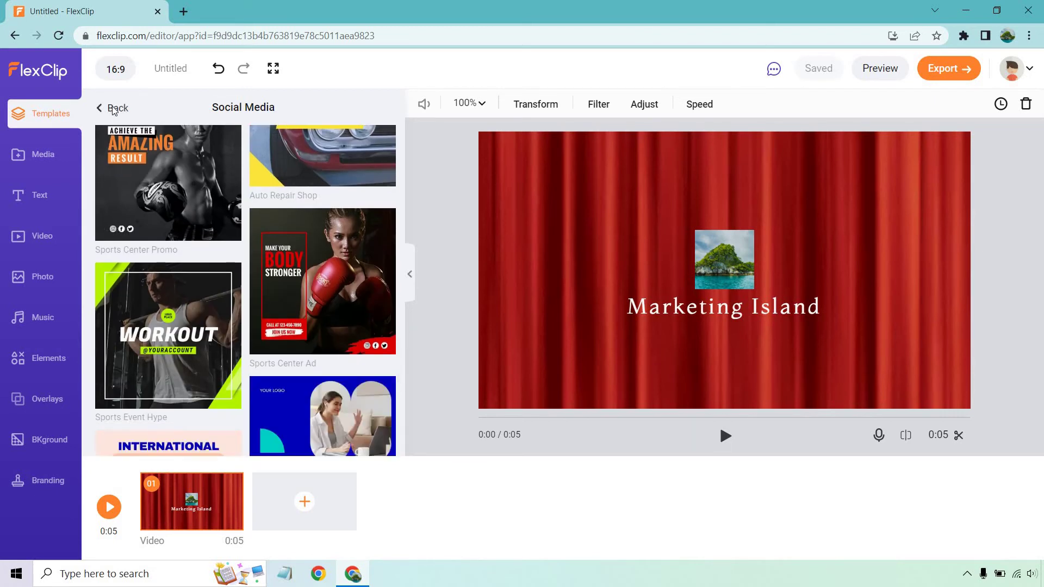
pyautogui.click(118, 107)
# Open the full Slideshow template collection.
pyautogui.scroll(2, 262, 245)
pyautogui.scroll(3, 262, 246)
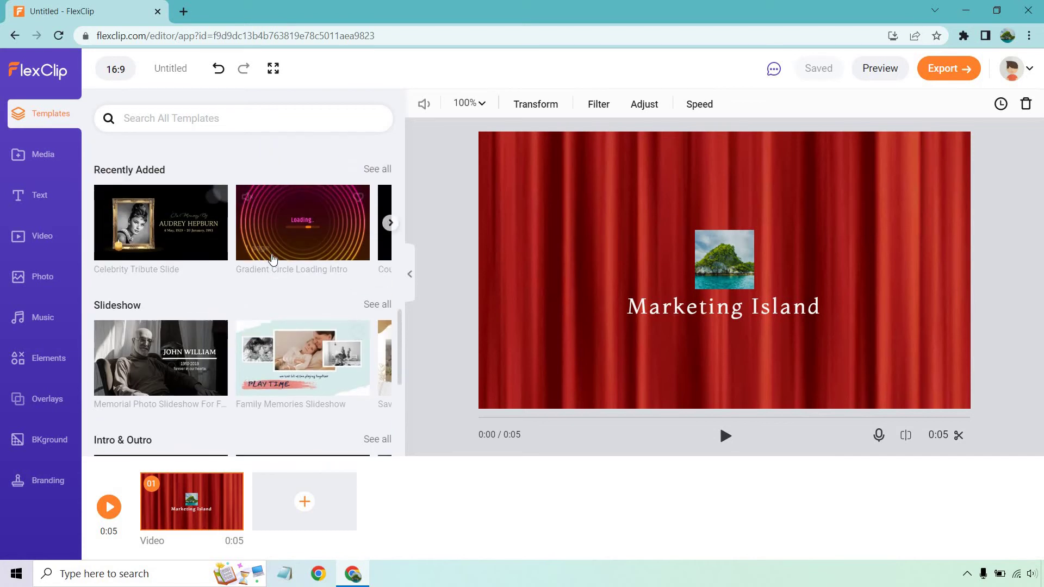
pyautogui.click(385, 310)
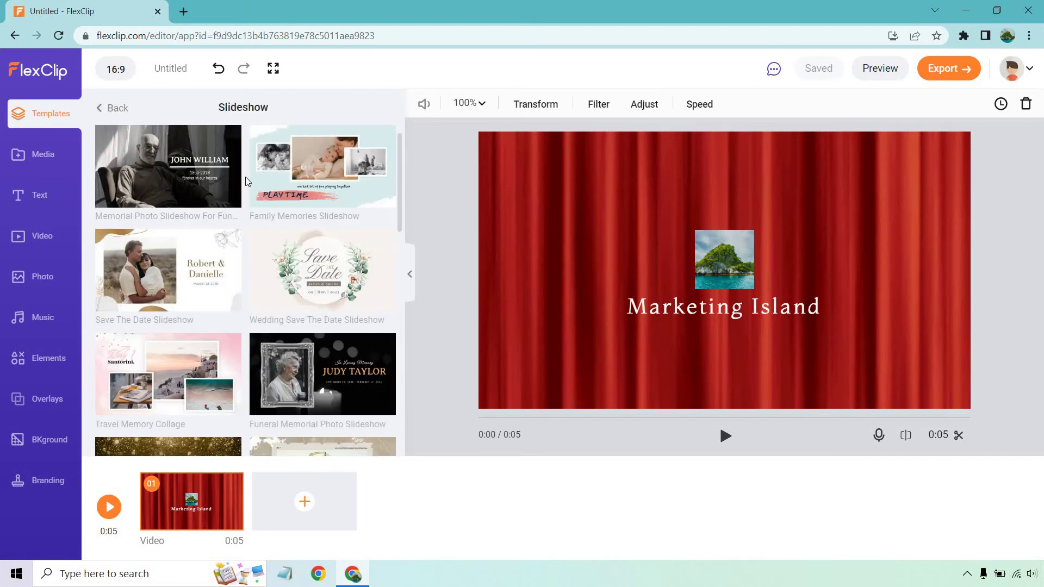
pyautogui.scroll(-5, 246, 177)
pyautogui.scroll(5, 246, 179)
# Scroll down the Slideshow list until the Vacation Slideshow template appears.
pyautogui.scroll(-10, 243, 306)
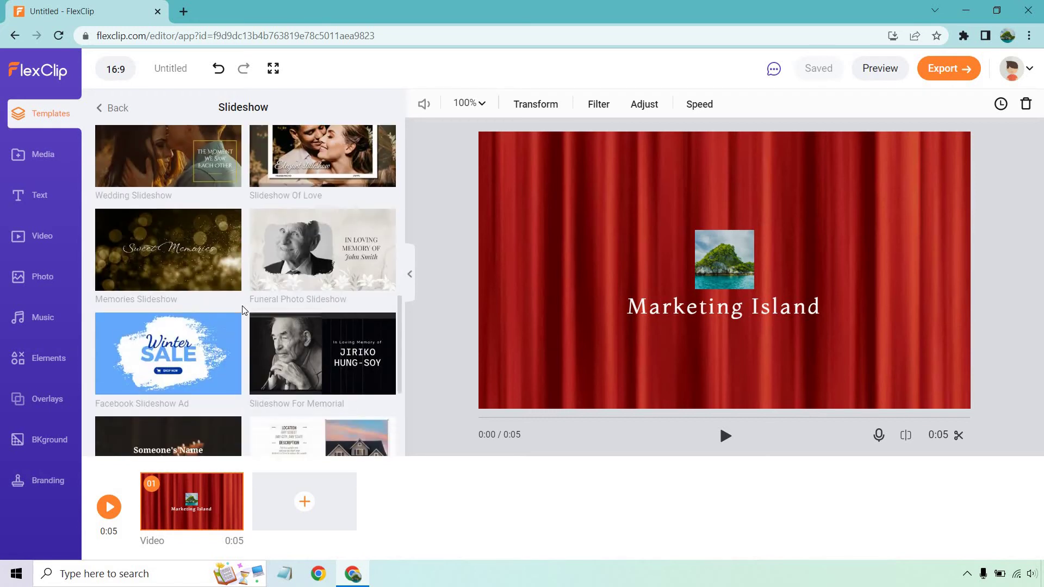
pyautogui.scroll(-8, 243, 305)
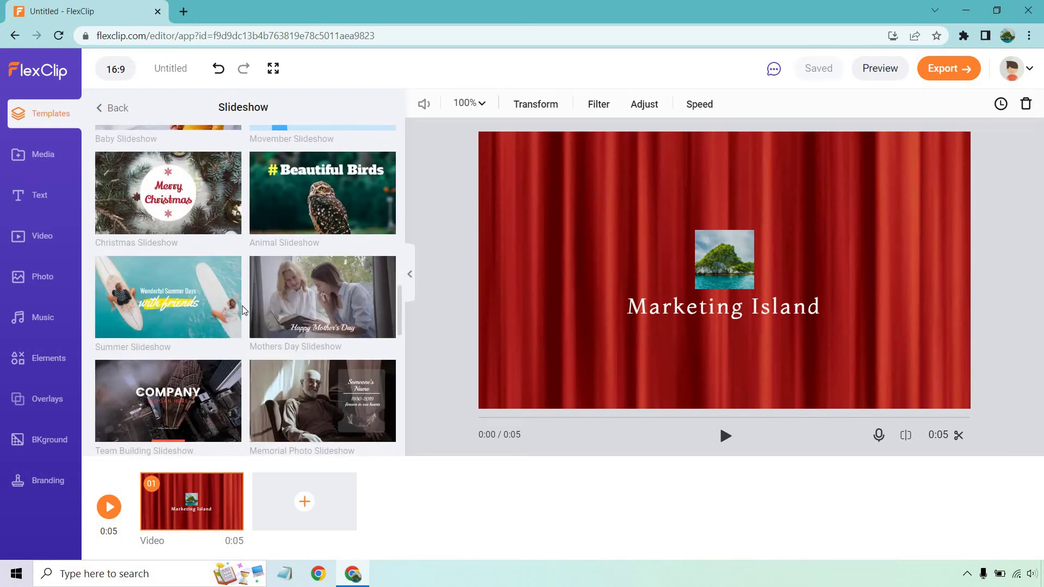
pyautogui.scroll(-4, 242, 306)
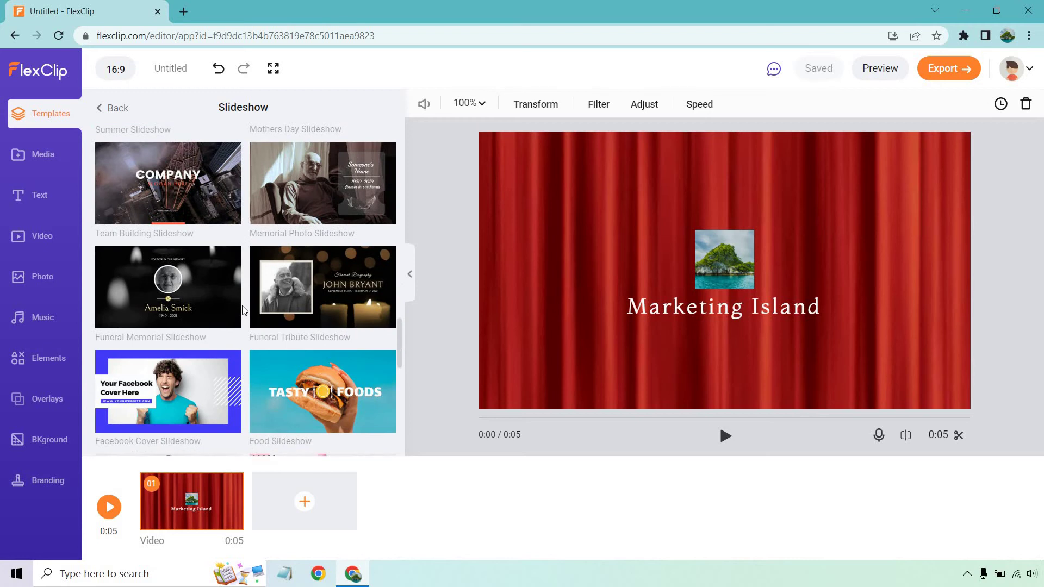
pyautogui.scroll(-4, 242, 305)
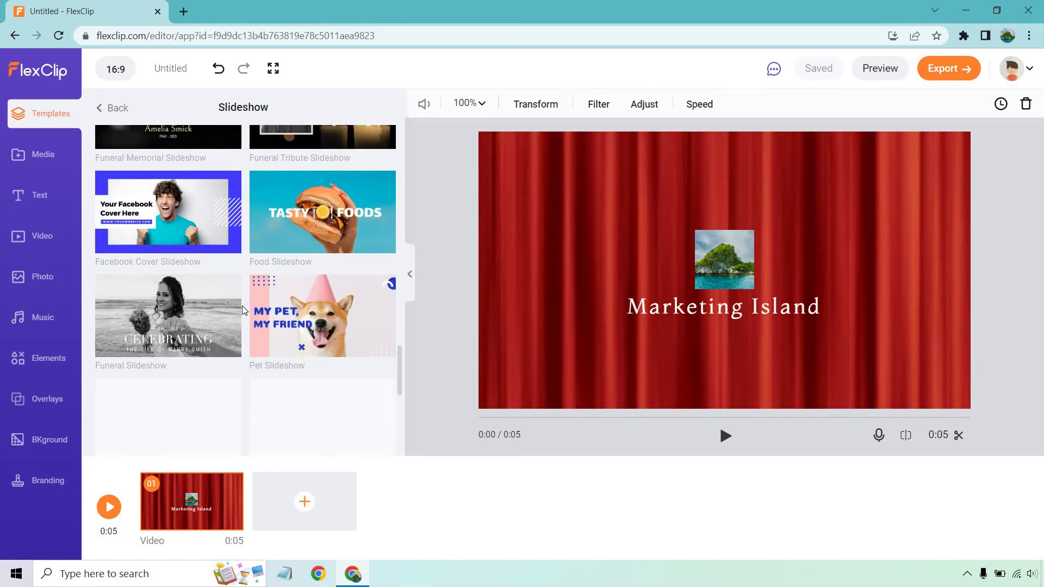
pyautogui.scroll(-15, 243, 307)
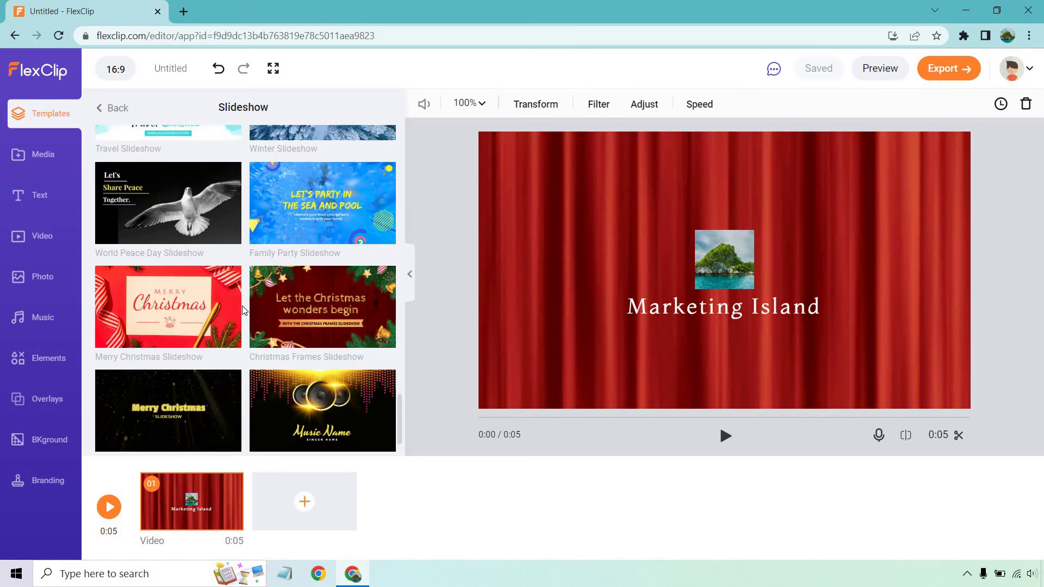
pyautogui.scroll(-4, 242, 310)
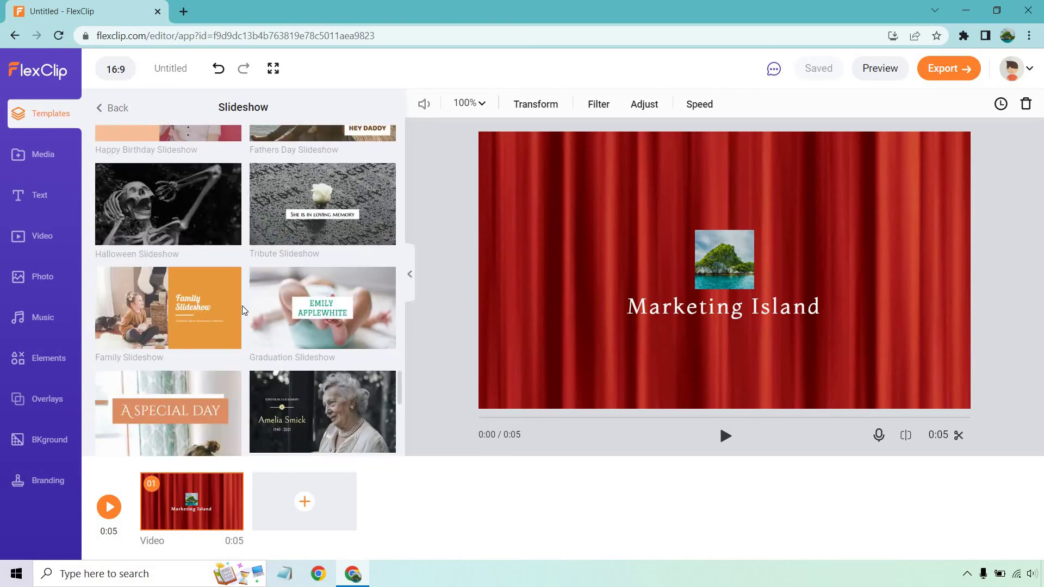
pyautogui.scroll(4, 243, 310)
pyautogui.scroll(6, 243, 310)
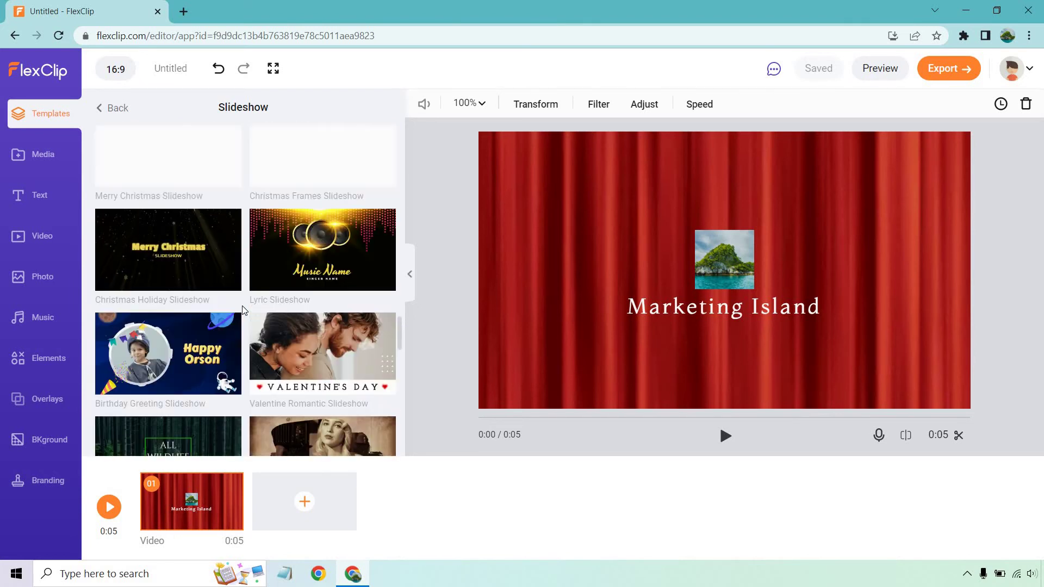
pyautogui.scroll(-2, 243, 306)
pyautogui.scroll(-5, 242, 306)
pyautogui.scroll(3, 229, 308)
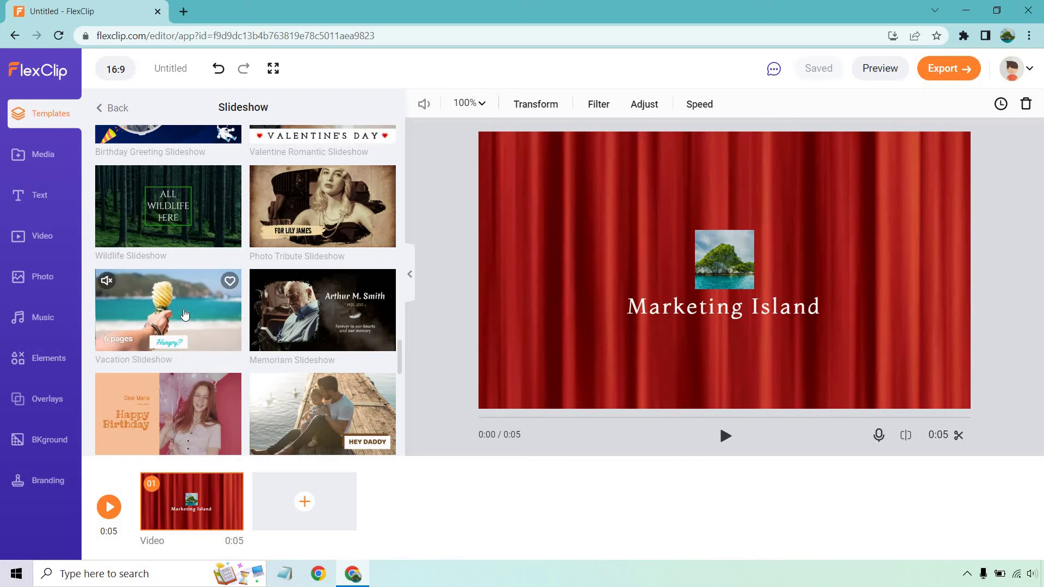
# Apply all 6 Vacation Slideshow pages, replacing the red-curtain intro storyboard.
pyautogui.click(185, 315)
pyautogui.click(192, 140)
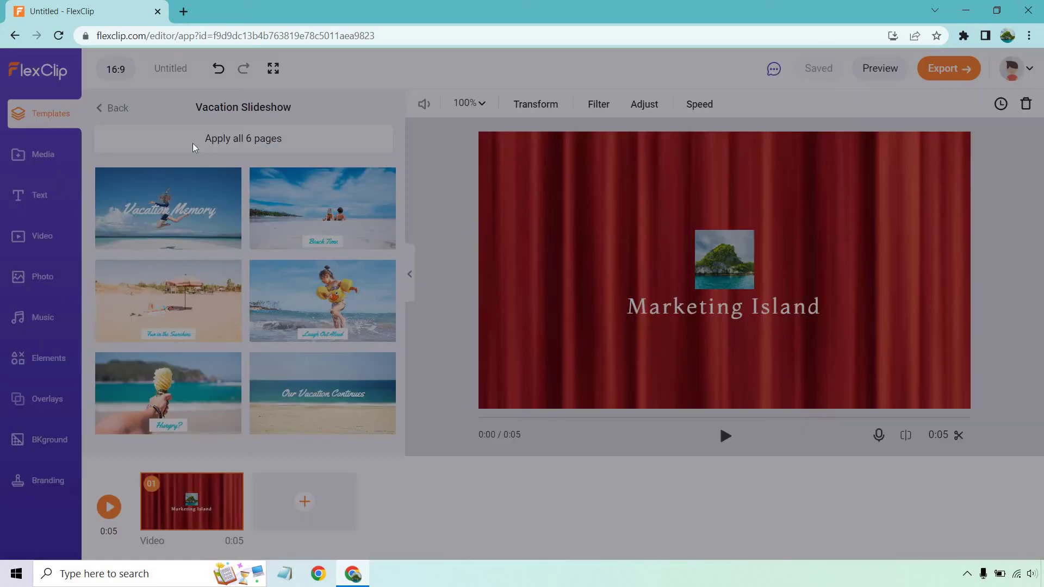
pyautogui.click(395, 282)
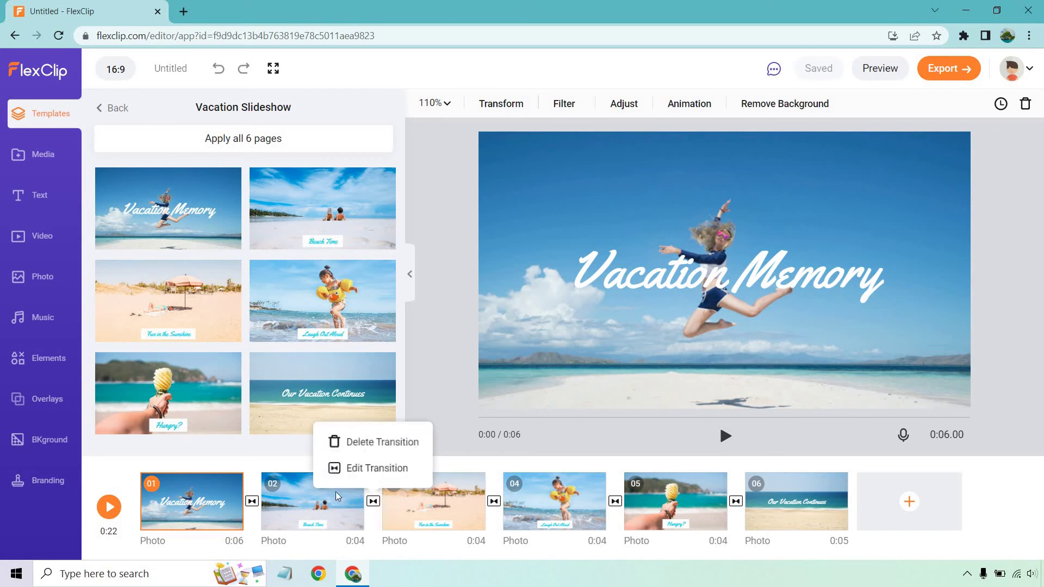
# Select storyboard clip 02 to preview the Beach Time page.
pyautogui.click(337, 508)
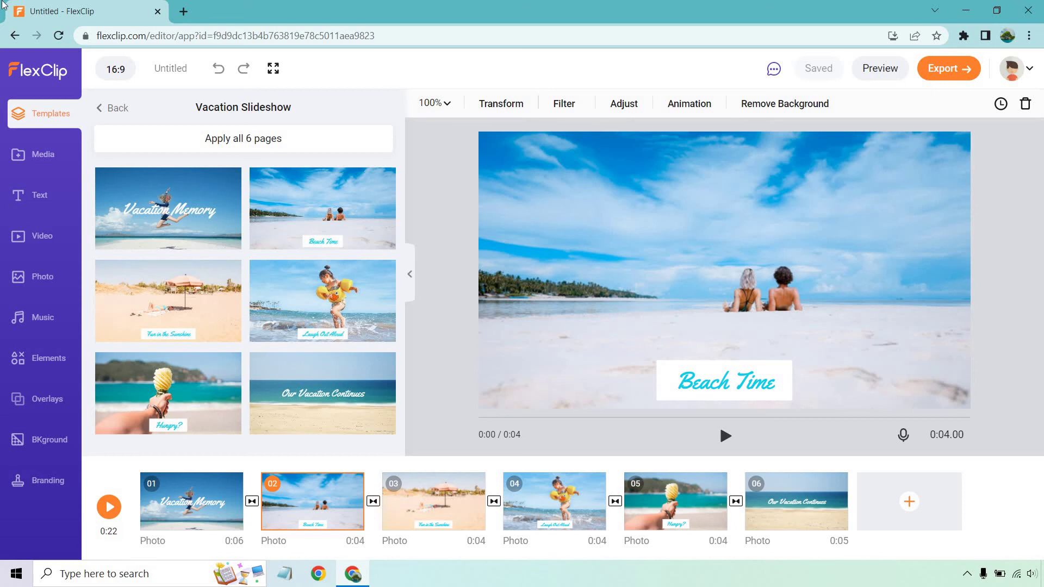
# Return to the home page and choose Customize on the Online Course Promotion template.
pyautogui.rightClick(28, 75)
pyautogui.click(43, 80)
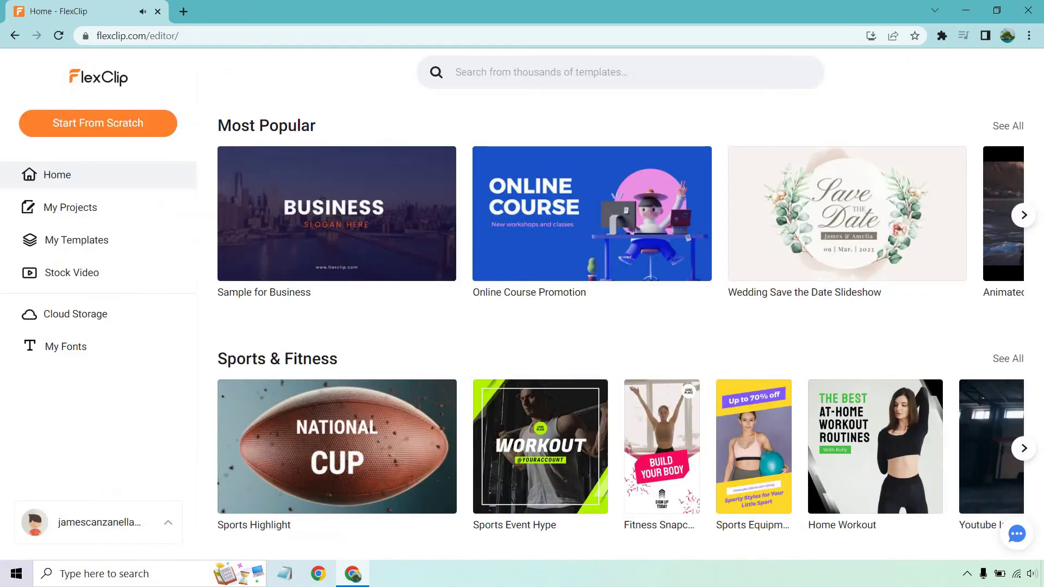
pyautogui.click(575, 184)
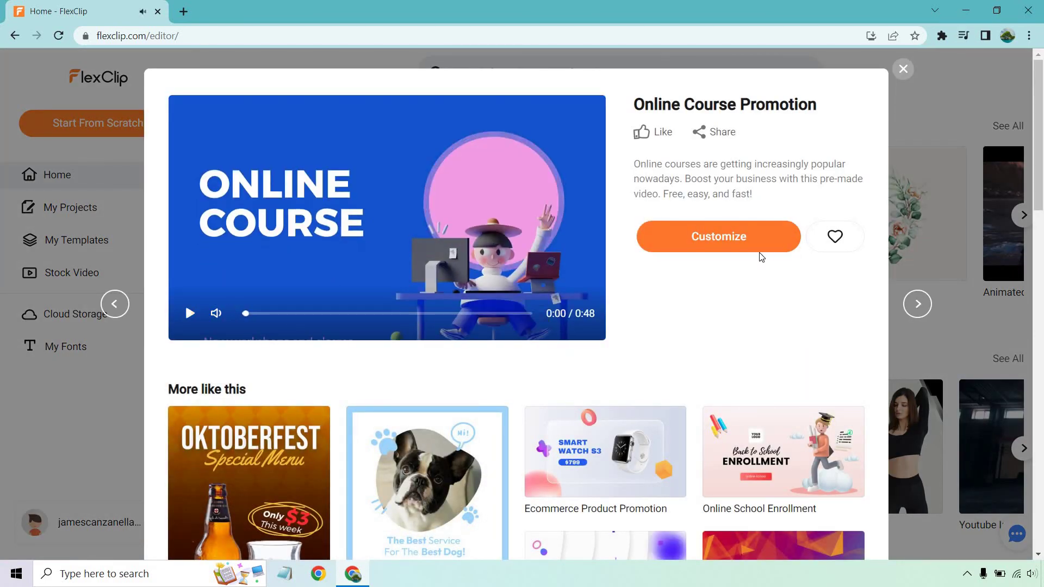
pyautogui.click(744, 248)
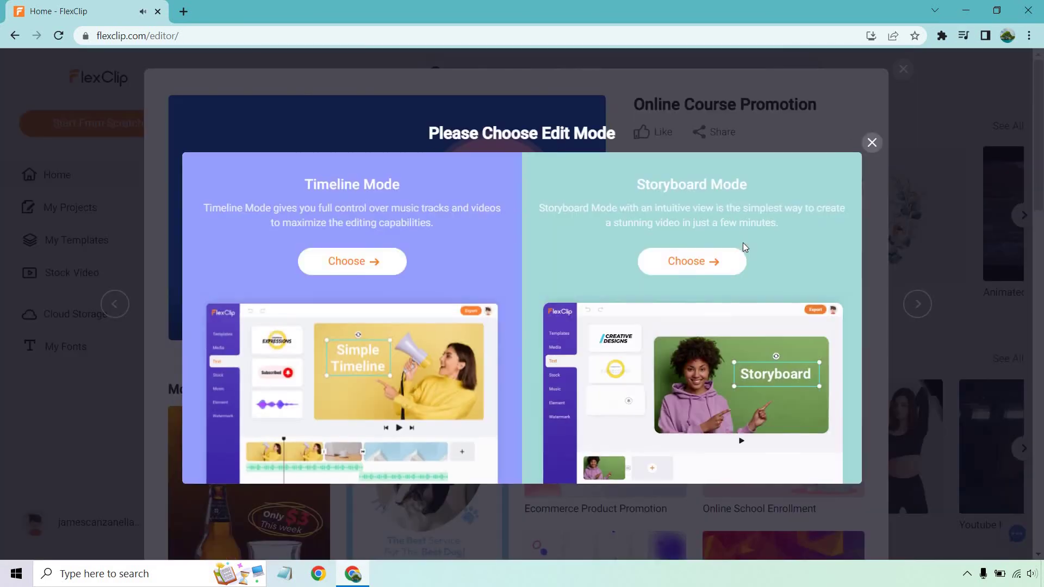